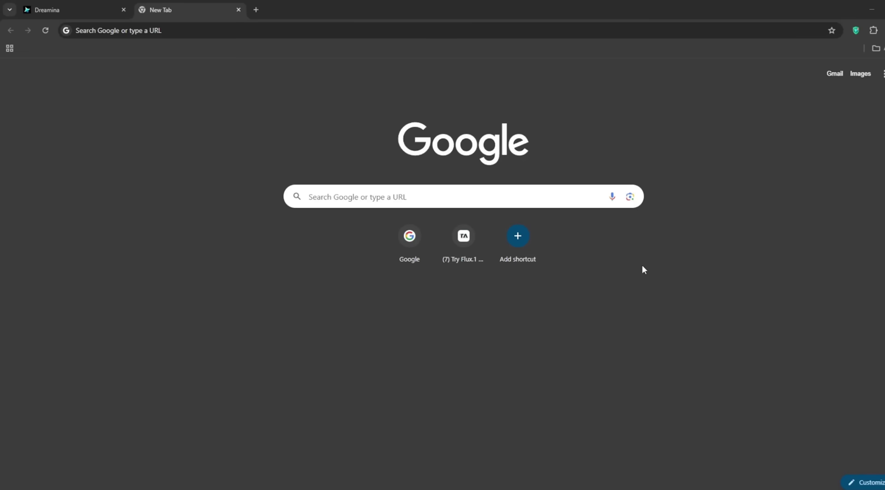
Rerun the 'dreamina capcut login' search and open the Dreamina free AI image generator site
click(185, 28)
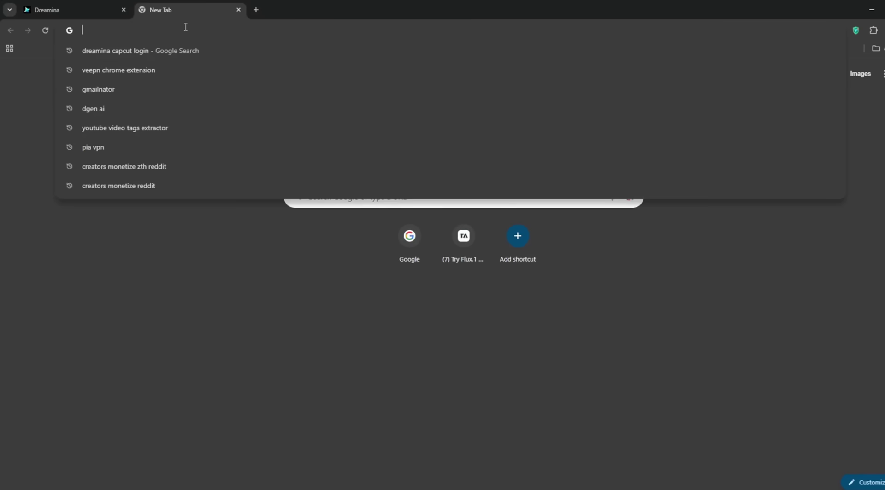
click(134, 48)
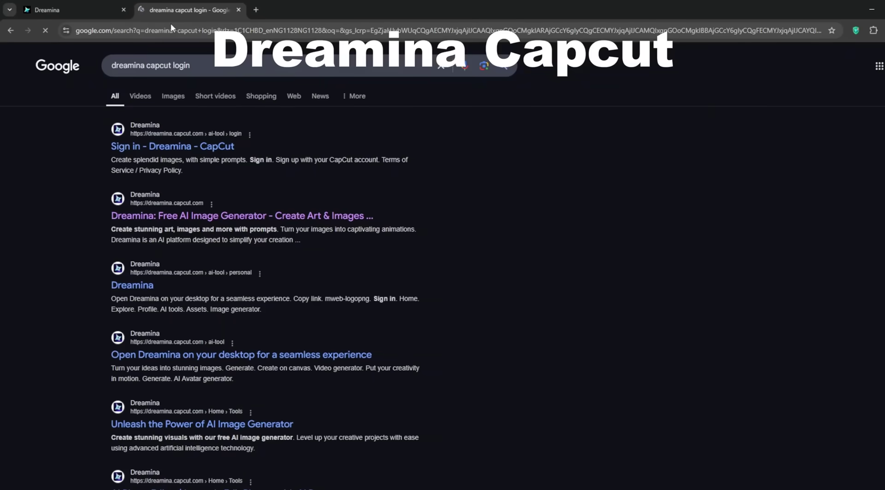
click(368, 216)
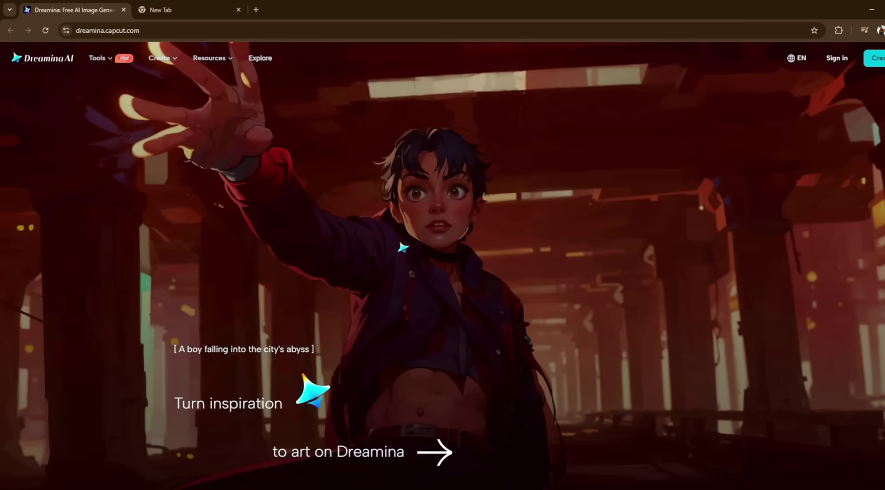
Scroll down the homepage past the 'Create your design' heading to the text-to-image section
scroll(404, 248, down, 2)
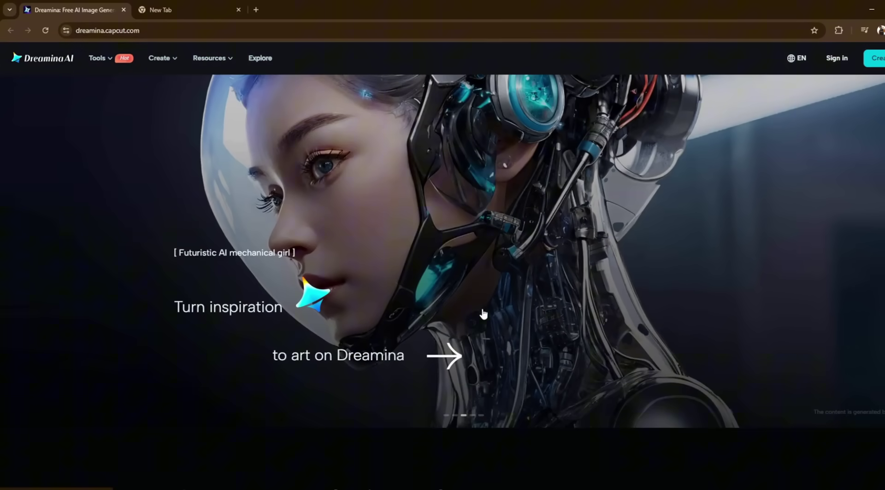
scroll(483, 314, down, 4)
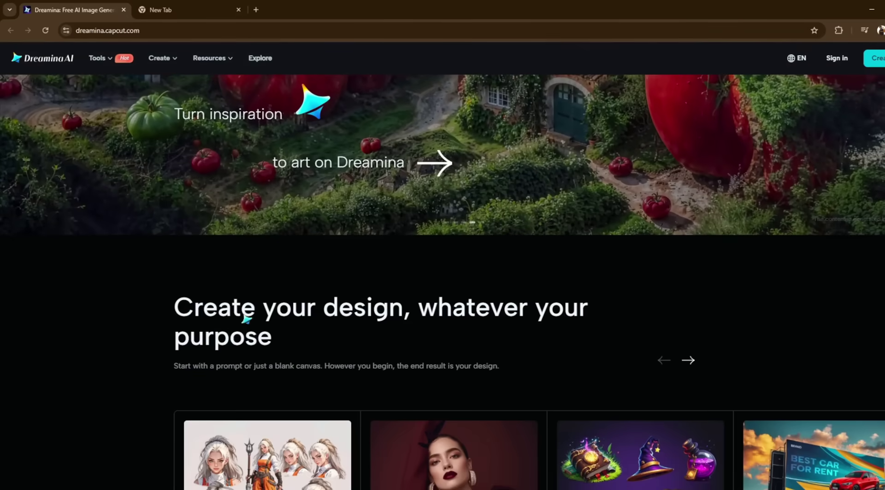
drag(171, 314, 446, 329)
scroll(446, 330, down, 5)
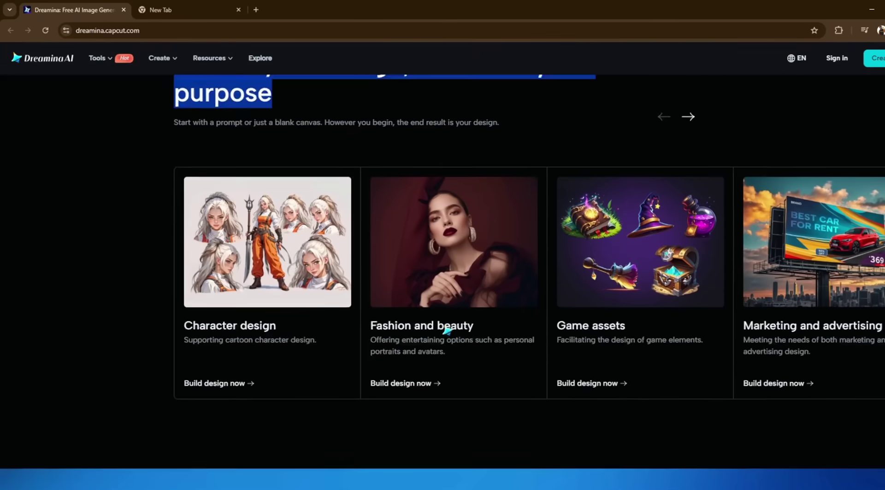
scroll(446, 329, down, 1)
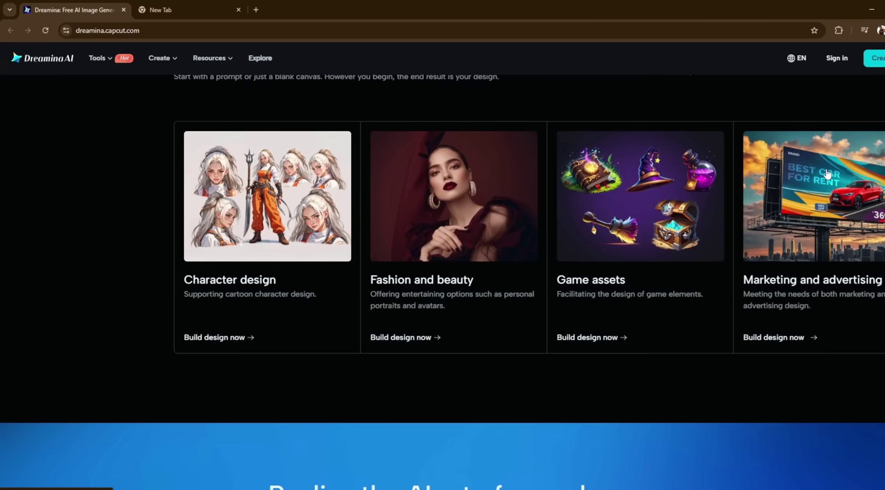
scroll(814, 249, down, 6)
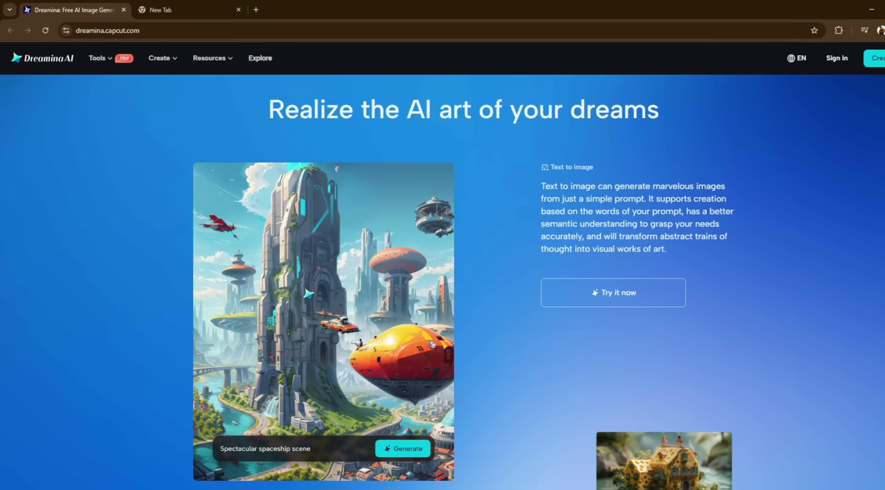
Scroll through the image-to-image features and show the canvas's Precision control demo
scroll(442, 276, down, 4)
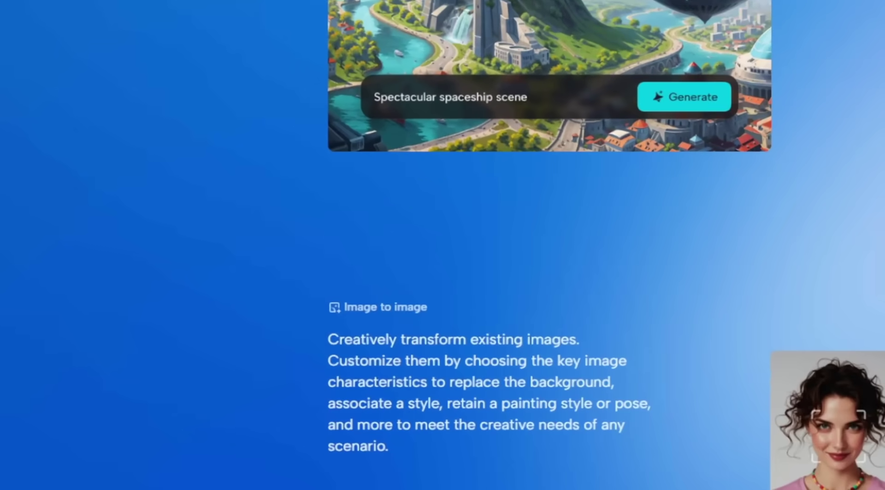
scroll(349, 68, down, 5)
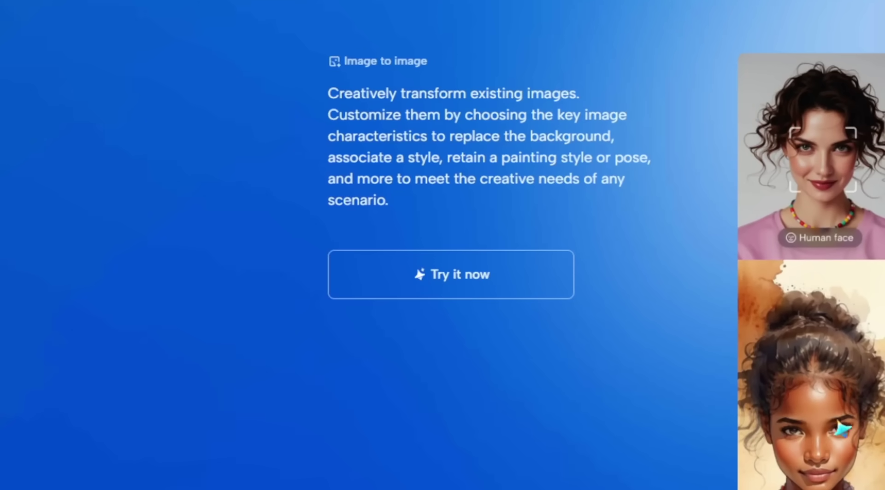
scroll(499, 348, down, 10)
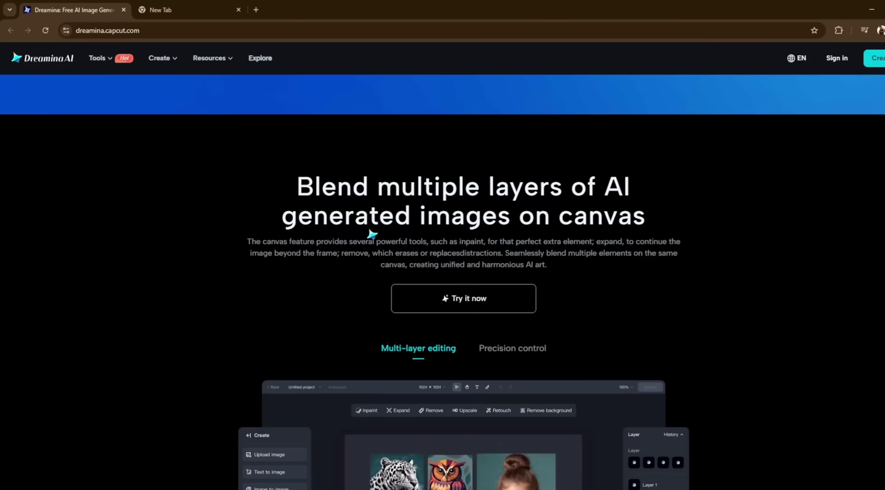
scroll(310, 228, down, 2)
scroll(310, 224, up, 3)
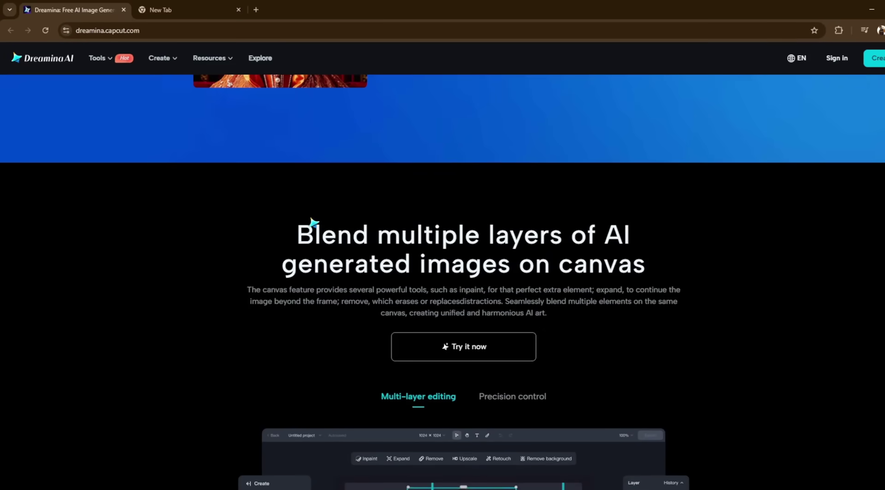
scroll(345, 218, down, 2)
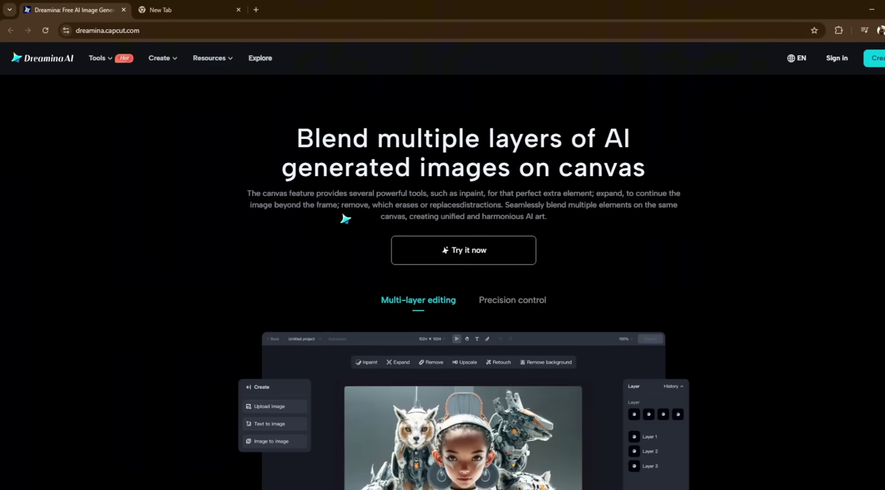
scroll(344, 219, down, 3)
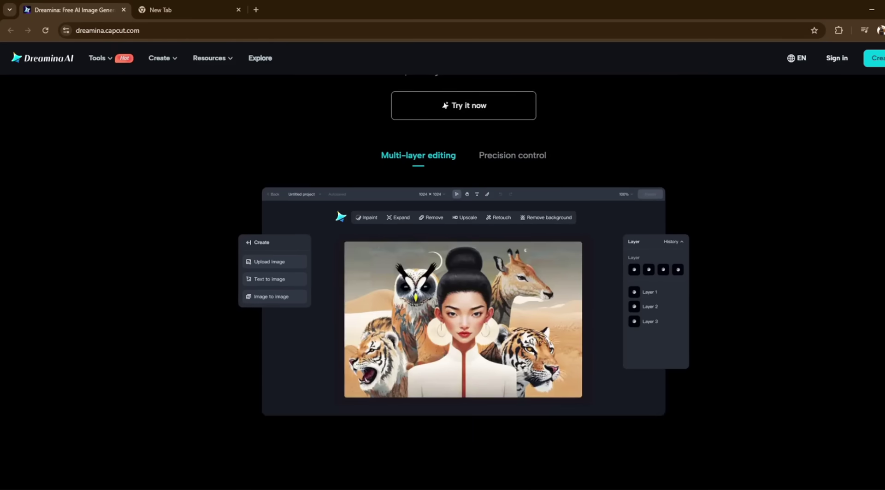
click(504, 161)
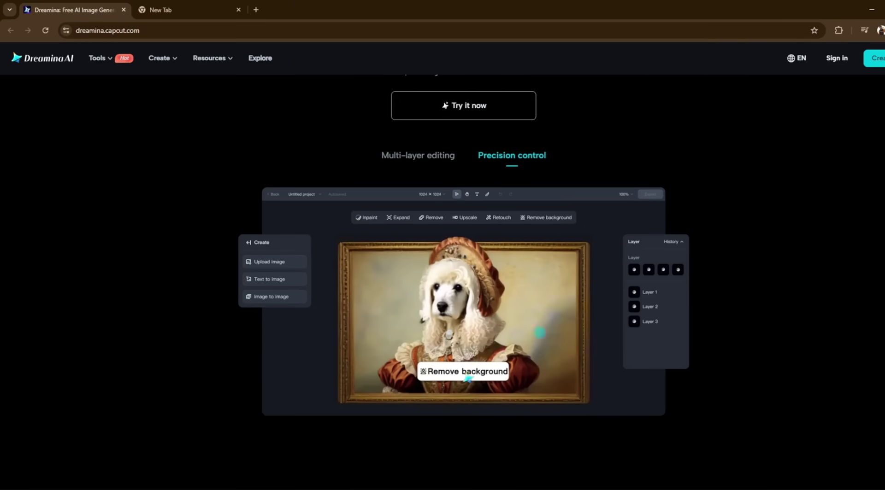
Scroll on to the 'Find your inspiration in a sea of creativity' gallery
scroll(523, 358, down, 15)
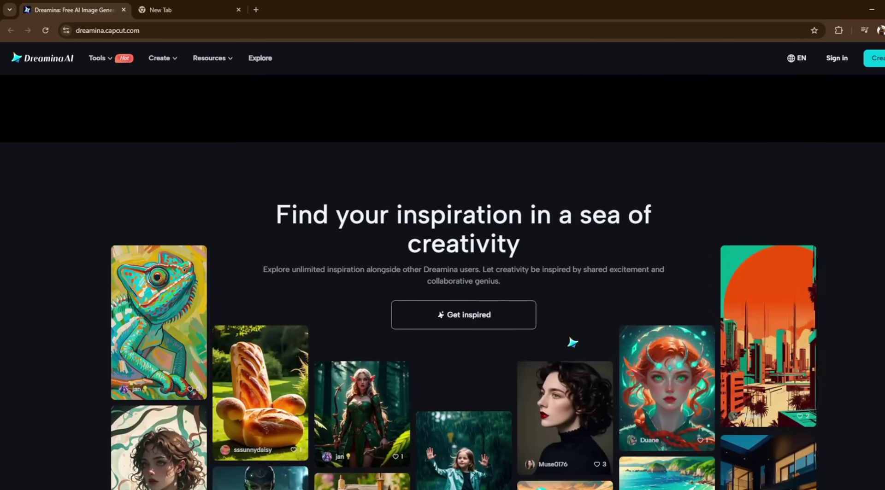
scroll(280, 326, down, 10)
scroll(599, 413, up, 15)
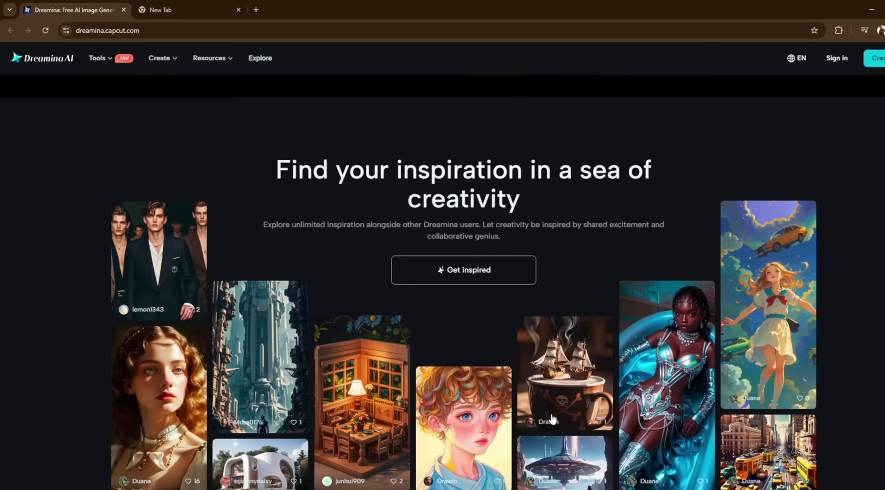
Browse the AI image generator page, then open the Create overview via Marketing's Learn more
mouse_move(98, 58)
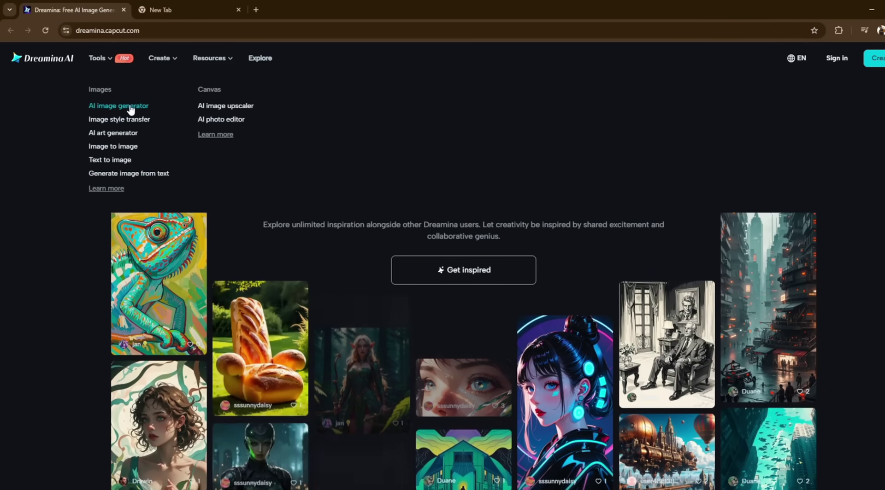
click(111, 107)
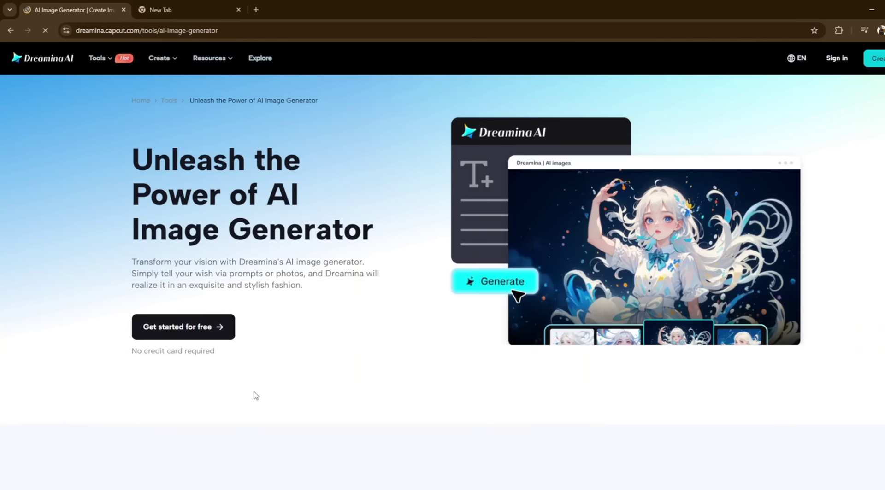
scroll(350, 262, down, 12)
scroll(292, 295, down, 15)
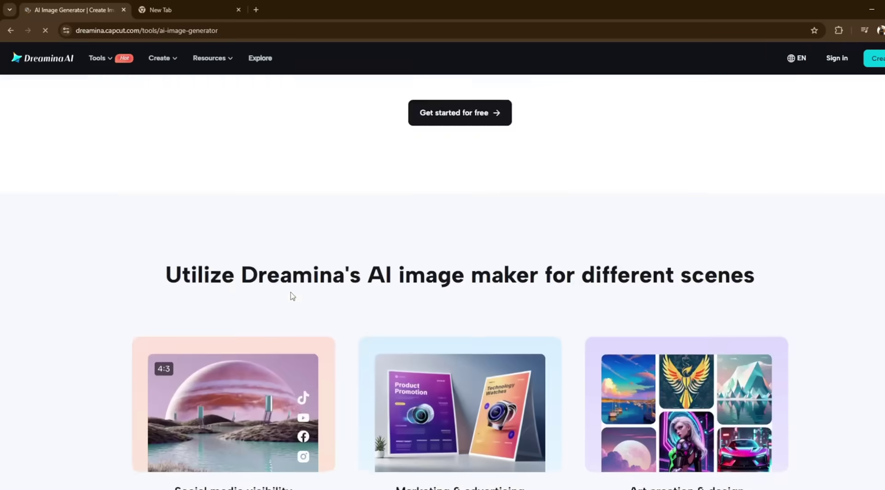
scroll(293, 296, up, 10)
mouse_move(162, 64)
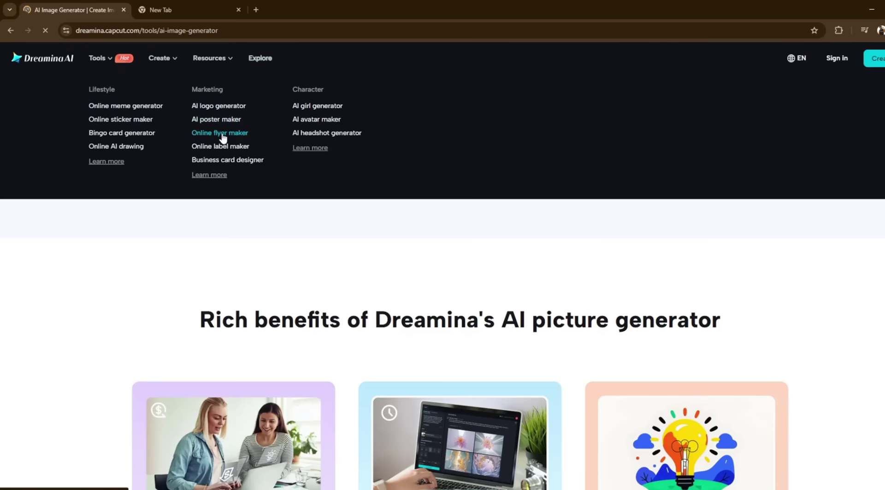
click(211, 176)
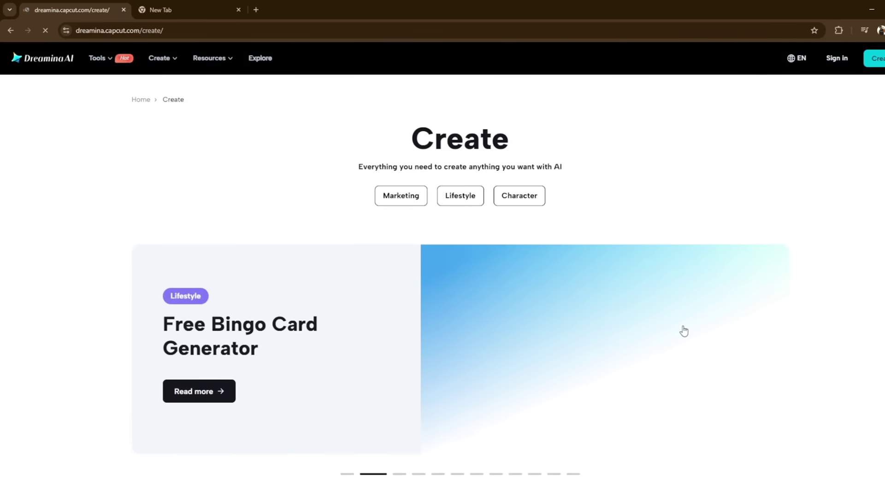
Jump to Character tools and browse the AI Girl, AI Avatar and AI Headshot generator cards
click(517, 196)
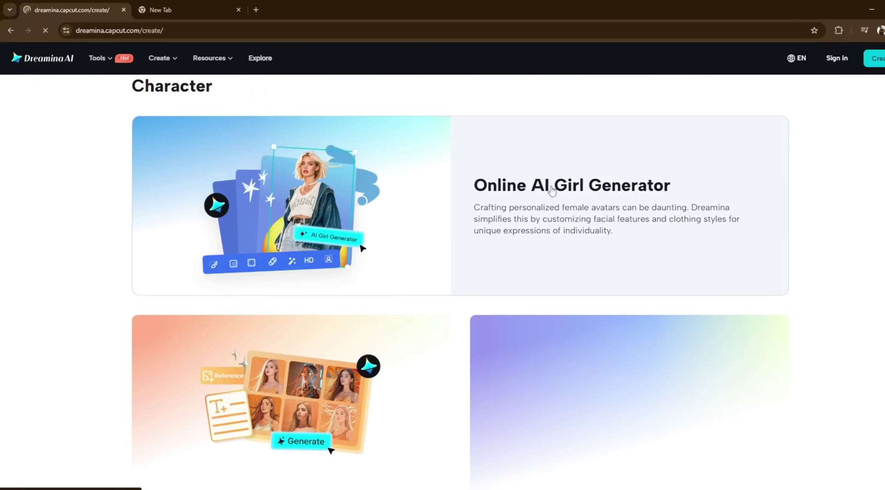
scroll(418, 343, down, 1)
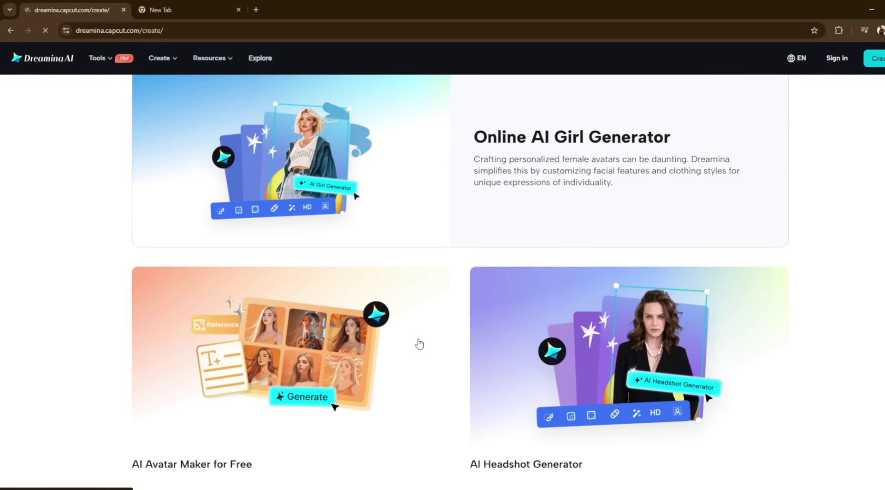
scroll(446, 239, down, 2)
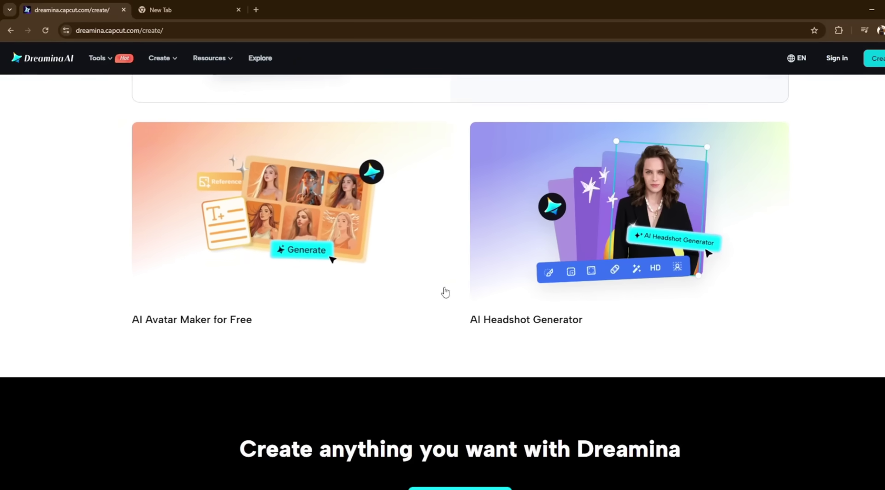
scroll(436, 339, up, 2)
scroll(437, 341, up, 1)
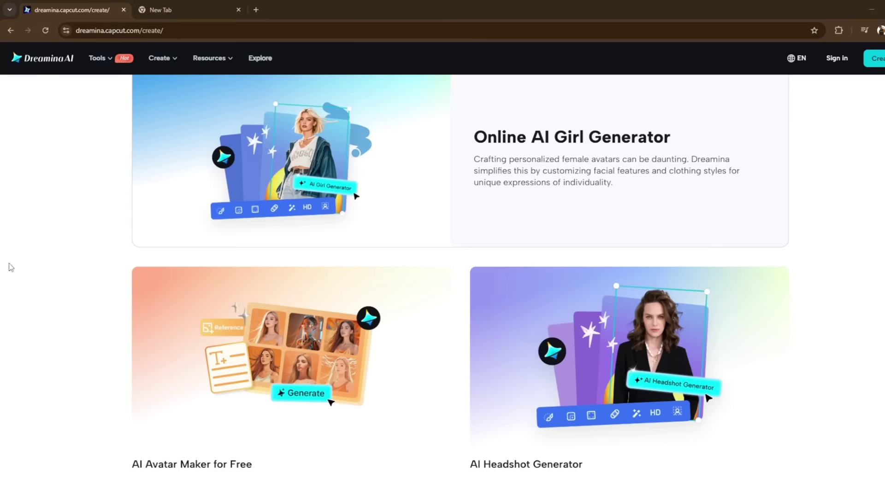
Search for 'veepn' in the new tab and open the official VeePN website
click(230, 9)
click(258, 31)
text(bv)
key(BackSpace)
key(BackSpace)
text(vrr)
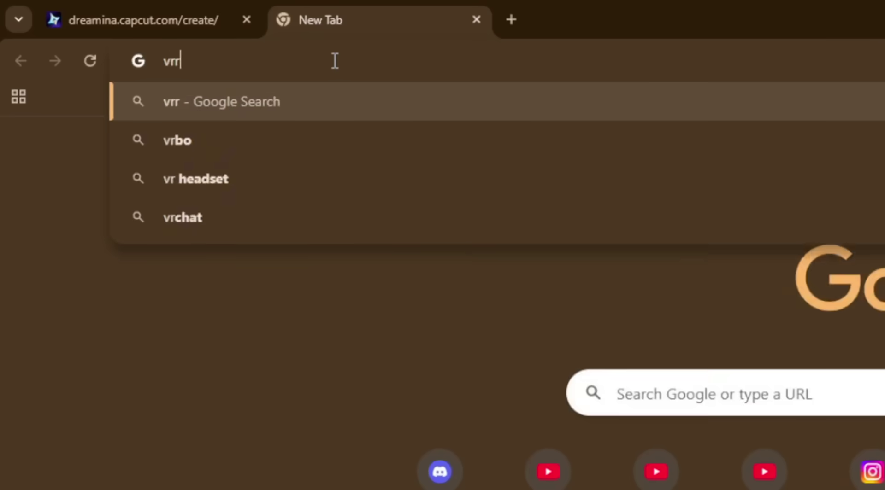
key(BackSpace)
text(eepn)
key(Return)
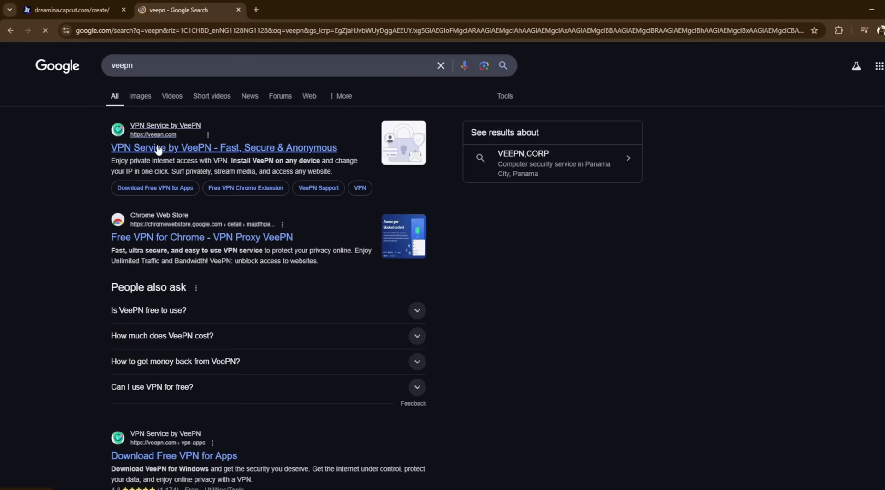
click(157, 147)
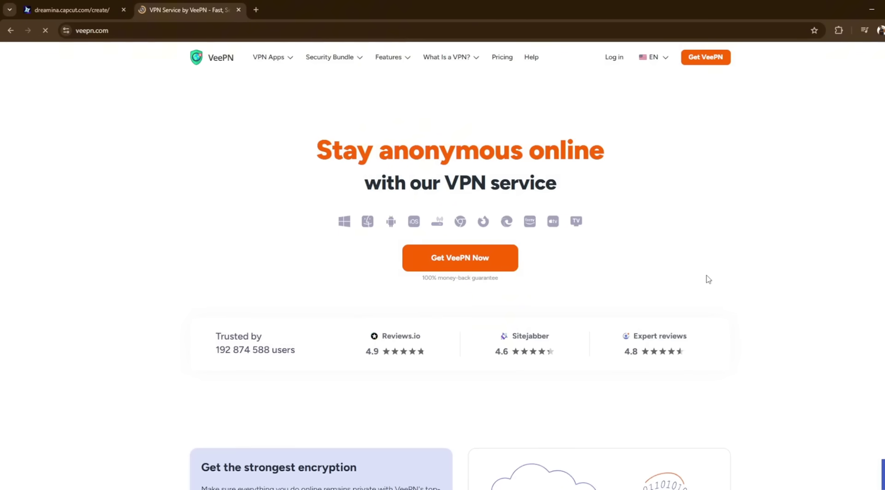
Open the VeePN Chrome Web Store page, then type 'pia vnp' in a new tab
click(10, 30)
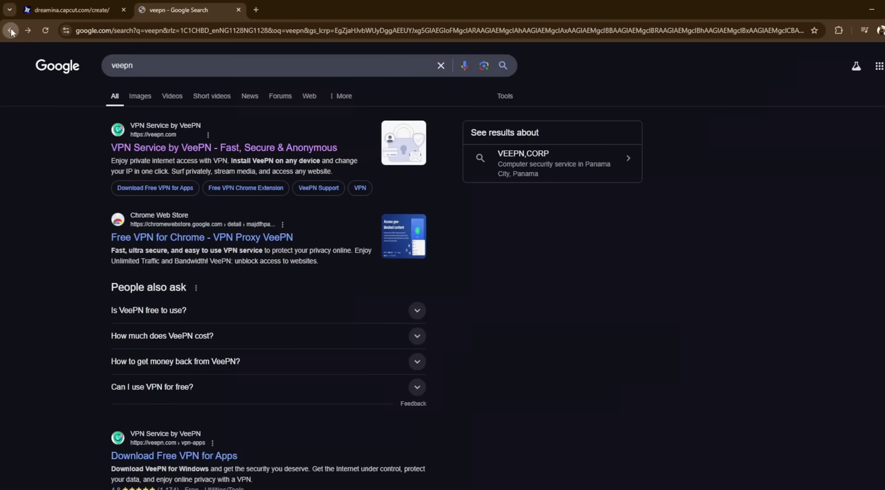
click(186, 238)
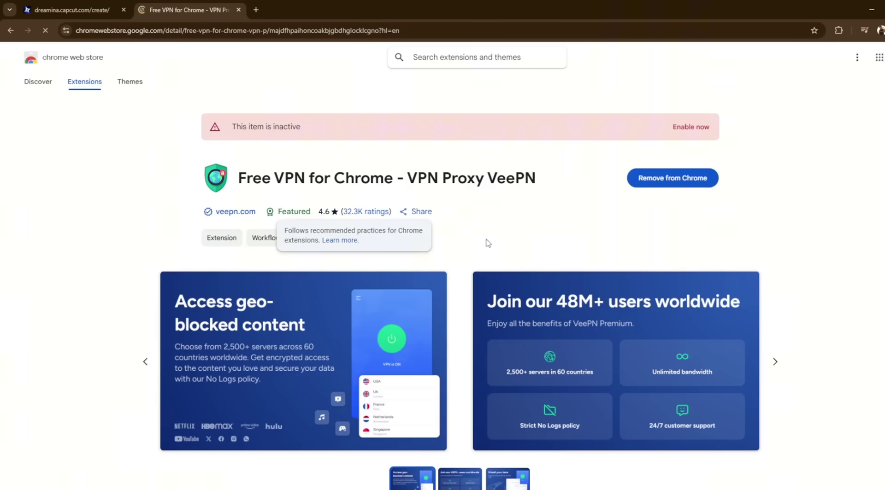
triple_click(467, 177)
click(256, 10)
text(pia vnp)
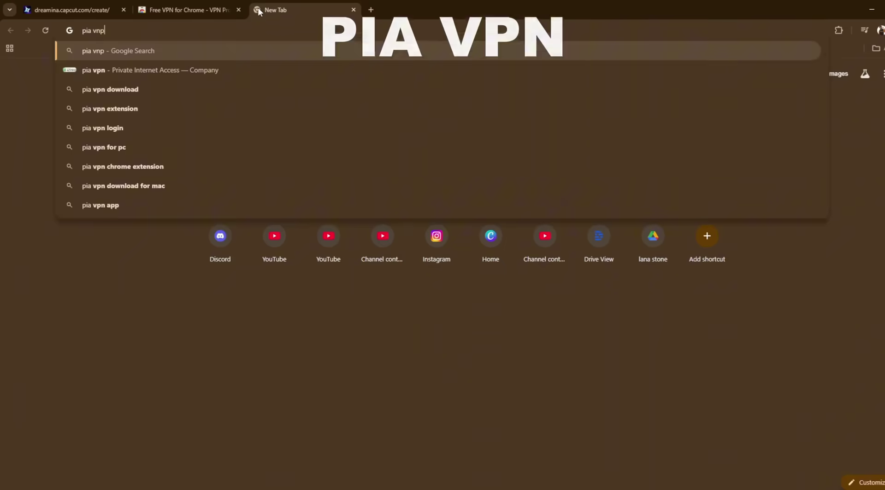
Browse the Private Internet Access homepage, check VeePN's server locations, then return to Dreamina
key(Return)
click(199, 186)
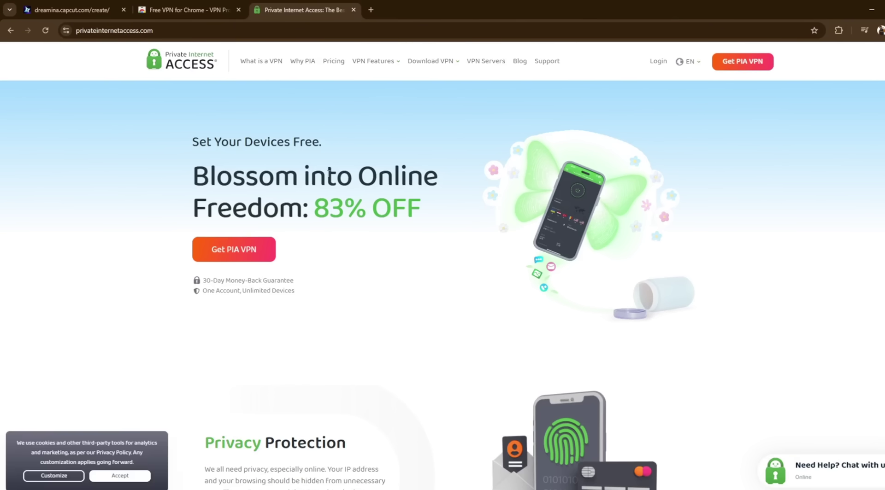
scroll(392, 243, down, 3)
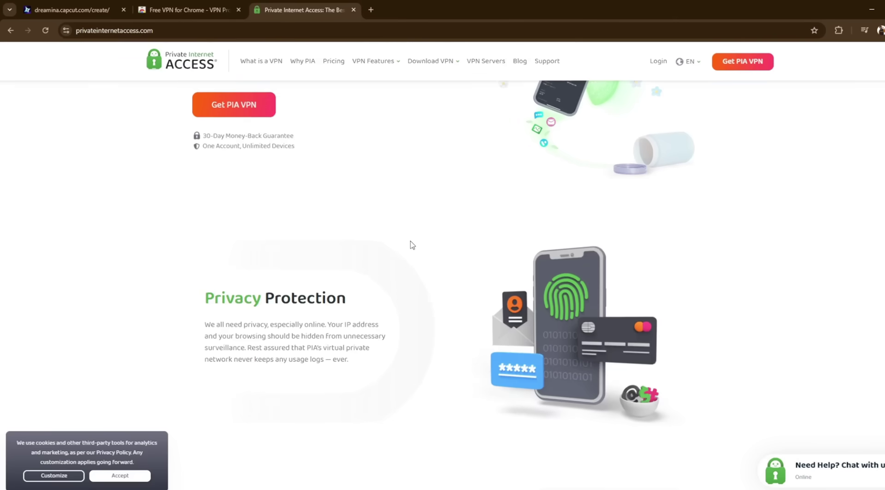
scroll(412, 245, up, 3)
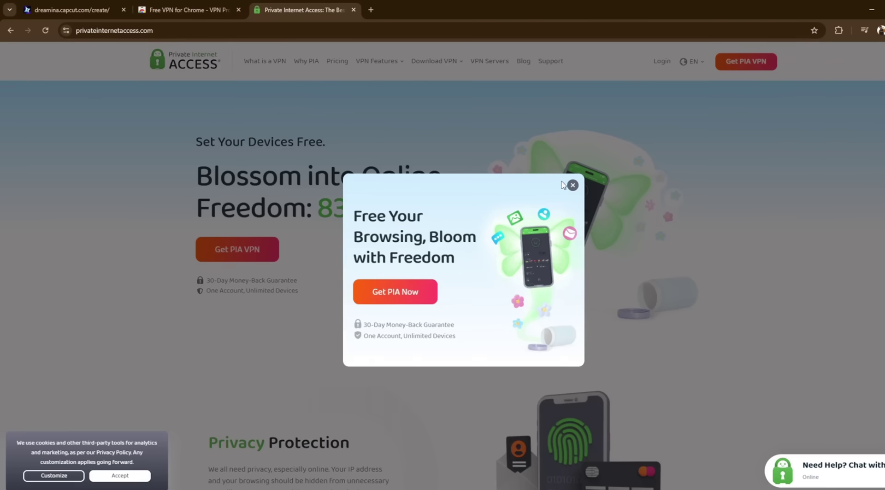
click(572, 185)
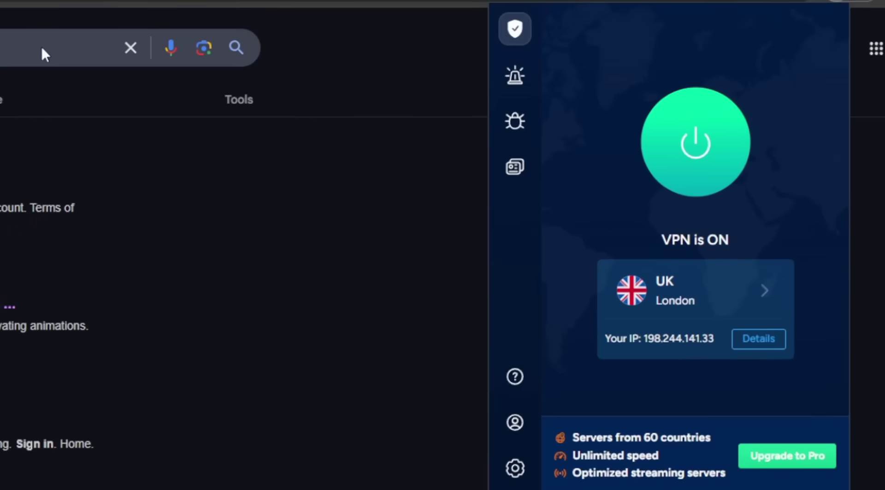
click(749, 294)
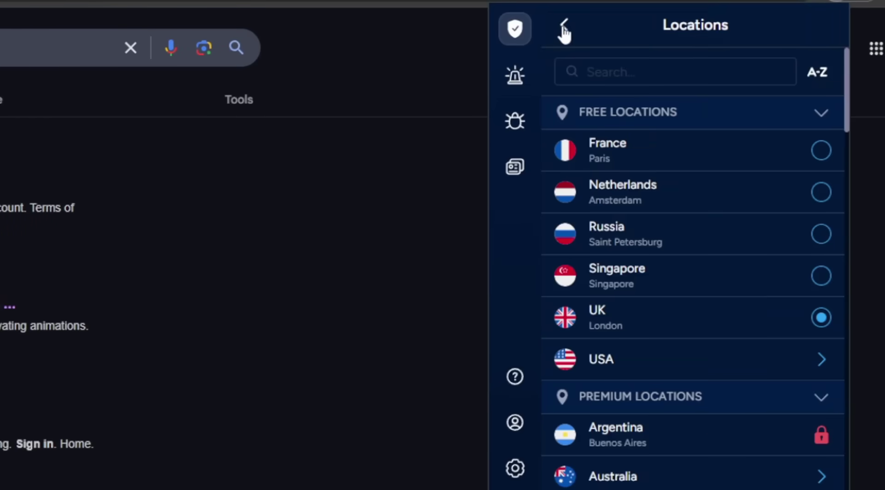
click(48, 9)
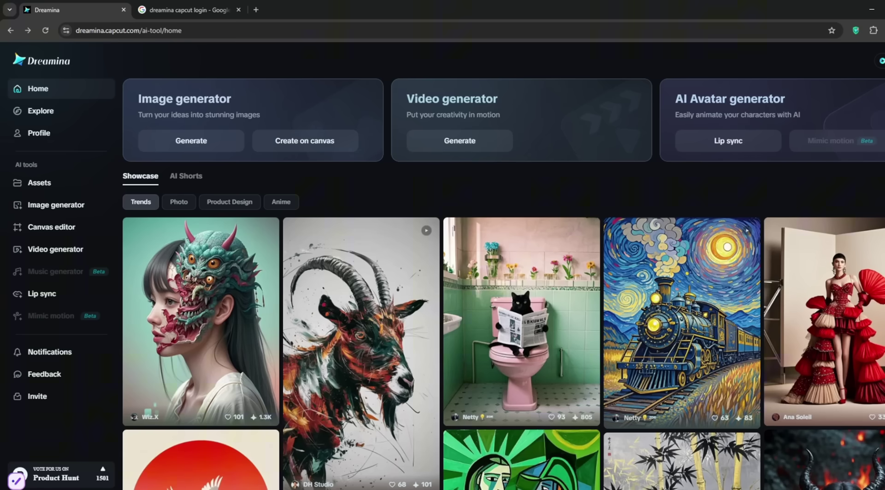
Check the VeePN extension's status to confirm the VPN is on
click(877, 31)
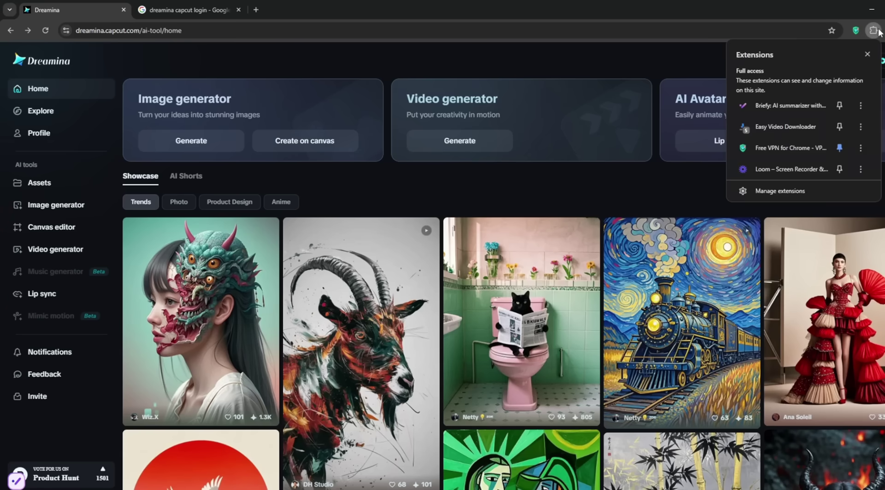
click(764, 149)
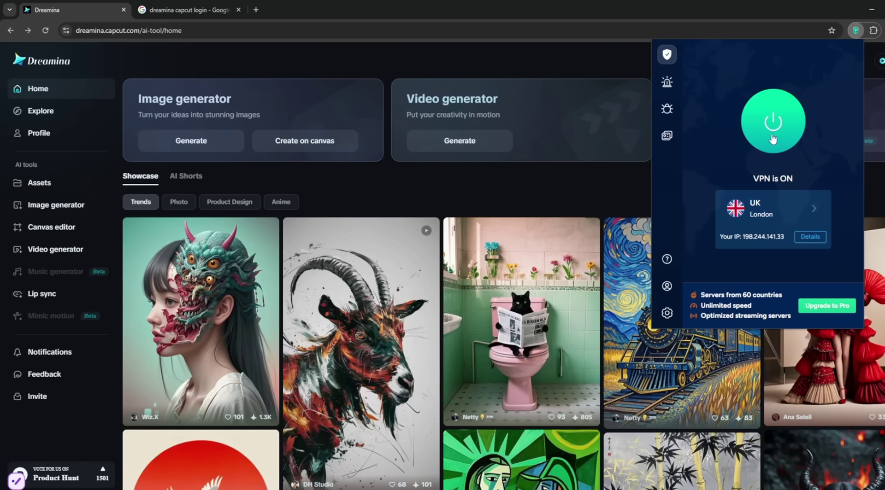
click(552, 188)
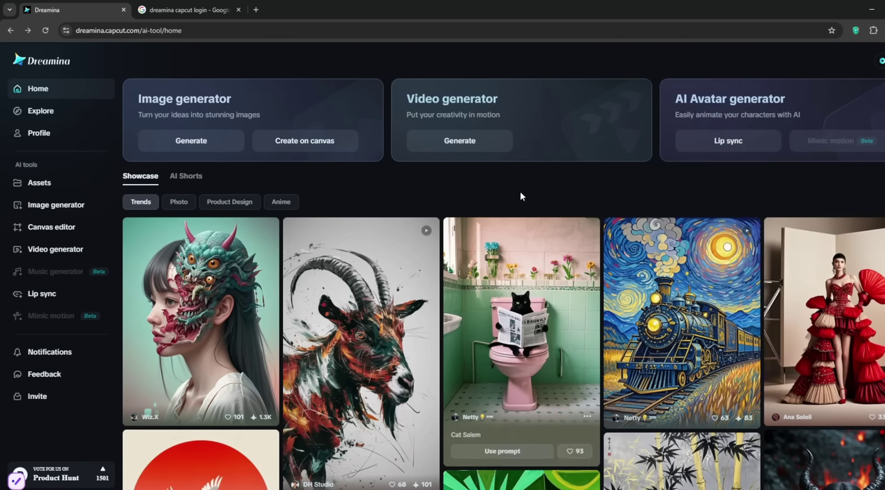
Scroll through the Trends showcase gallery of community artworks
scroll(371, 355, down, 2)
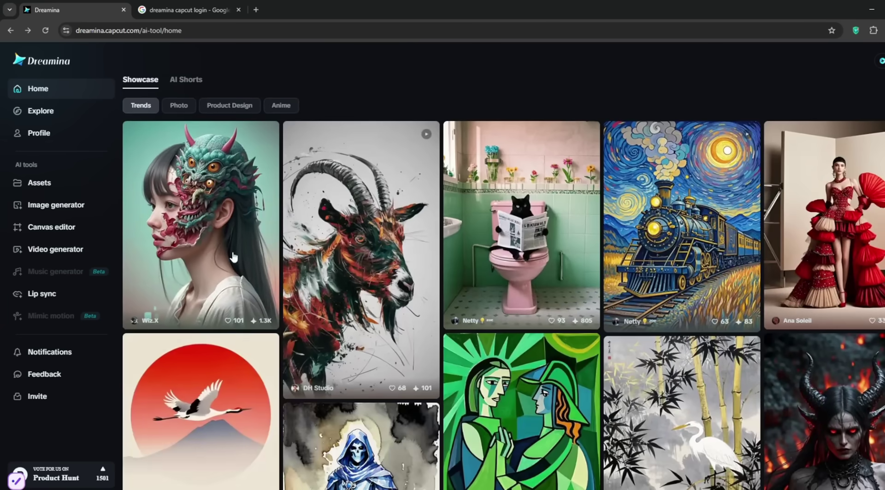
scroll(359, 300, down, 3)
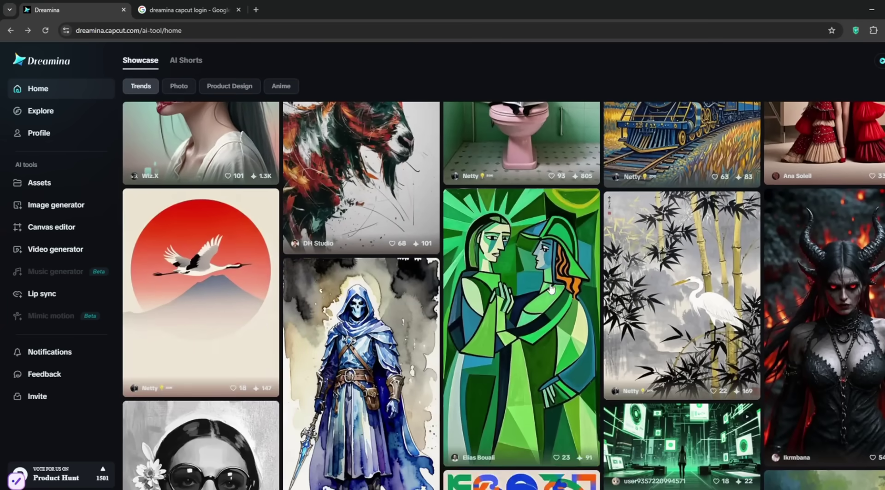
scroll(552, 289, down, 3)
scroll(249, 357, down, 2)
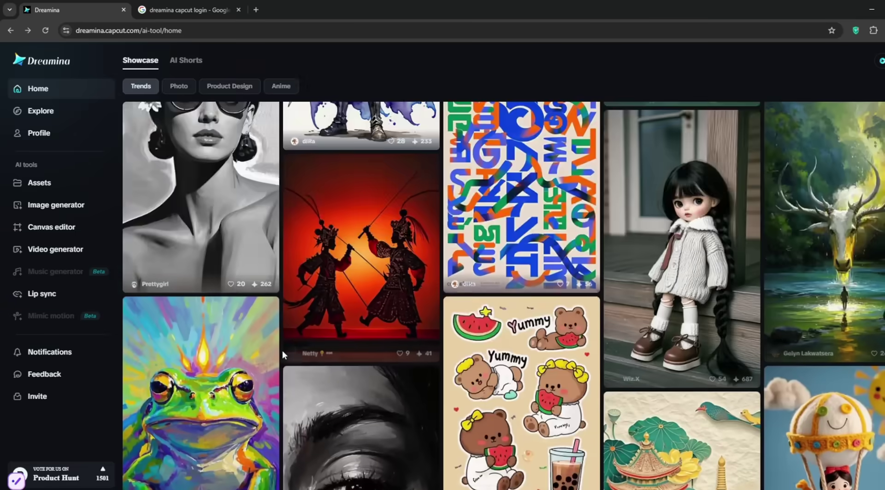
scroll(282, 350, down, 3)
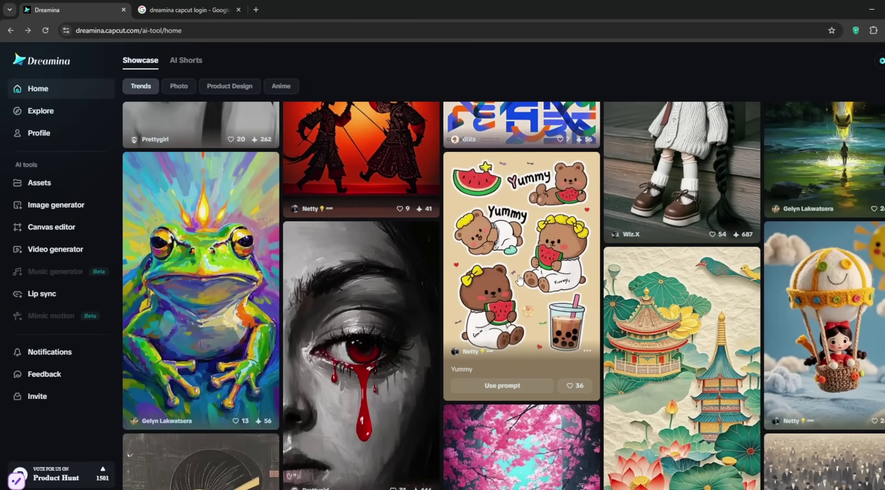
scroll(519, 279, down, 10)
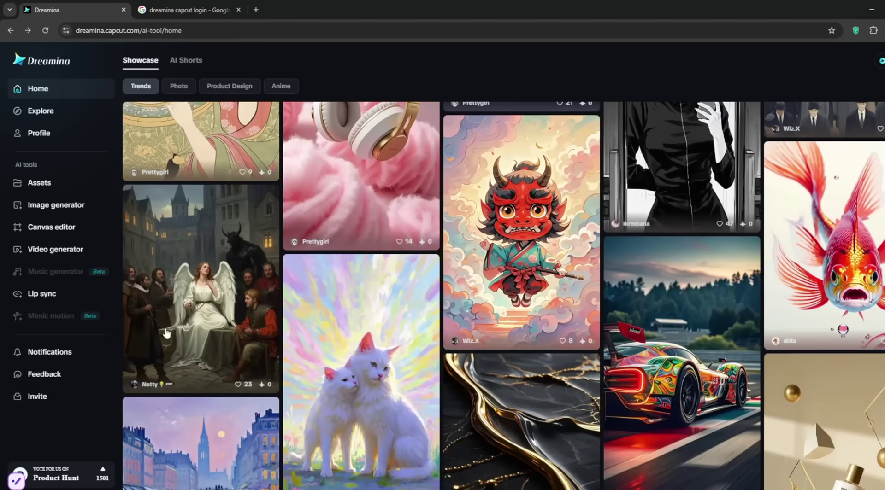
scroll(751, 318, down, 10)
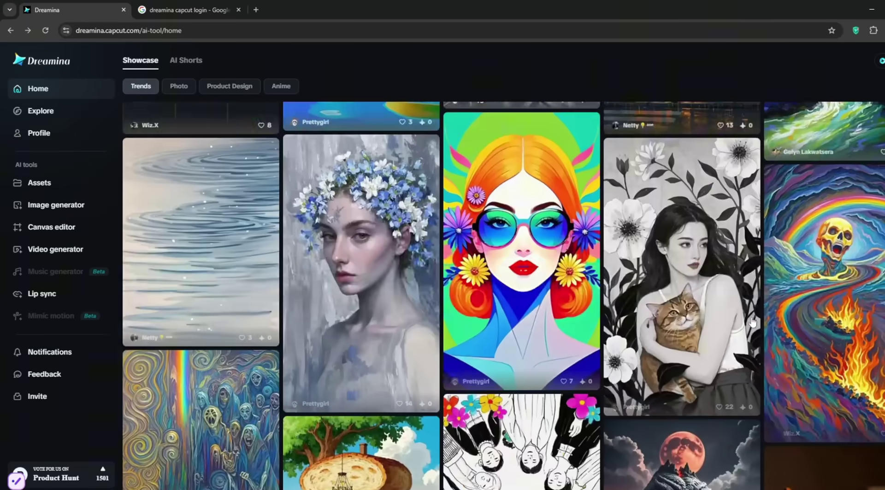
scroll(752, 323, up, 20)
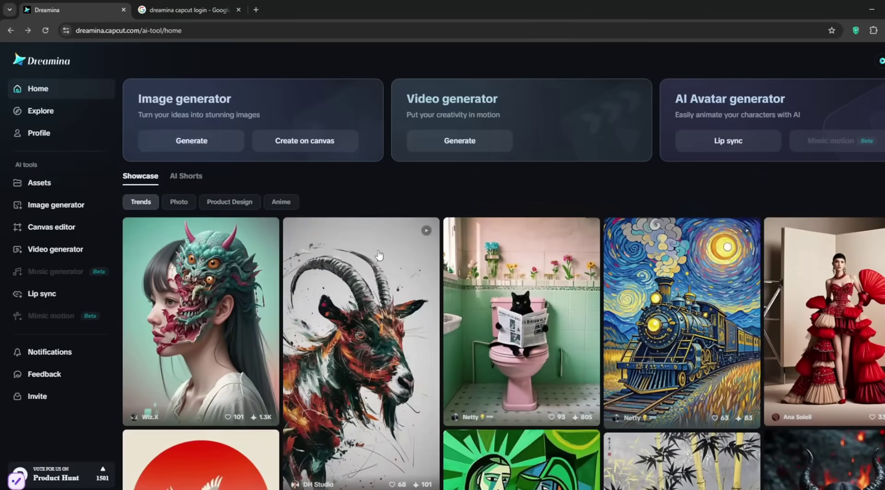
click(211, 132)
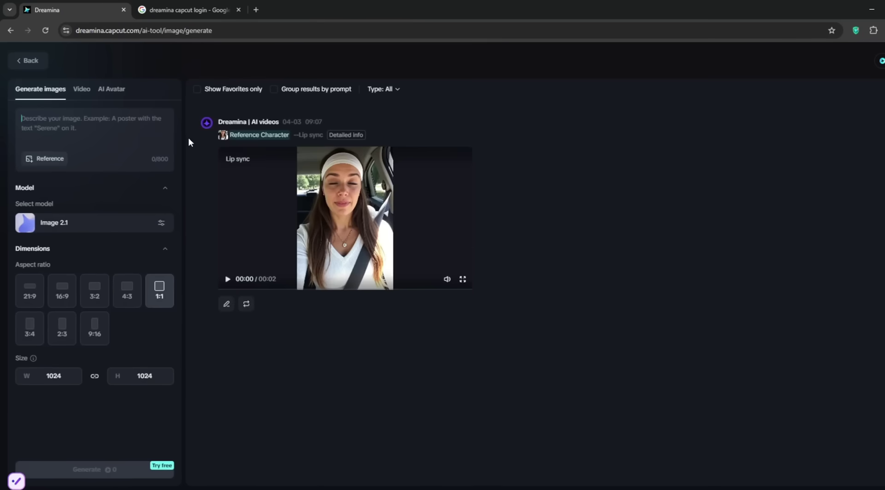
mouse_move(433, 190)
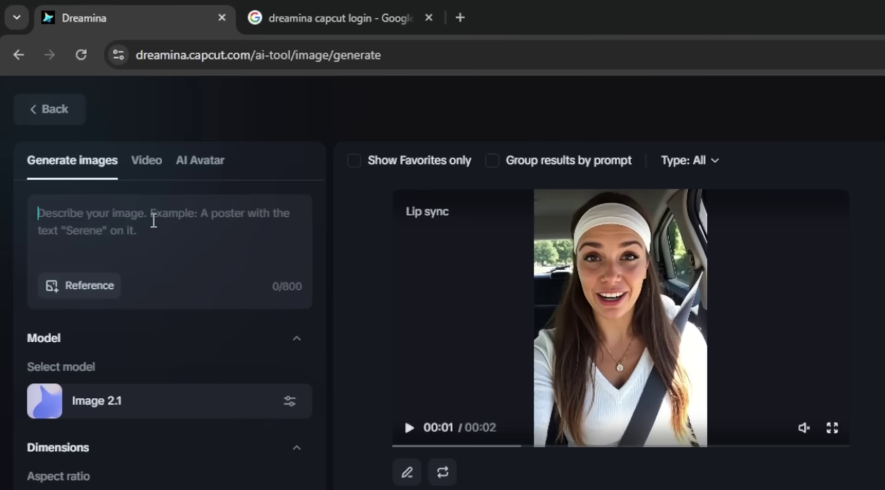
Generate four images from 'a dog running on ice' and open the second one full size
text(a dog running on )
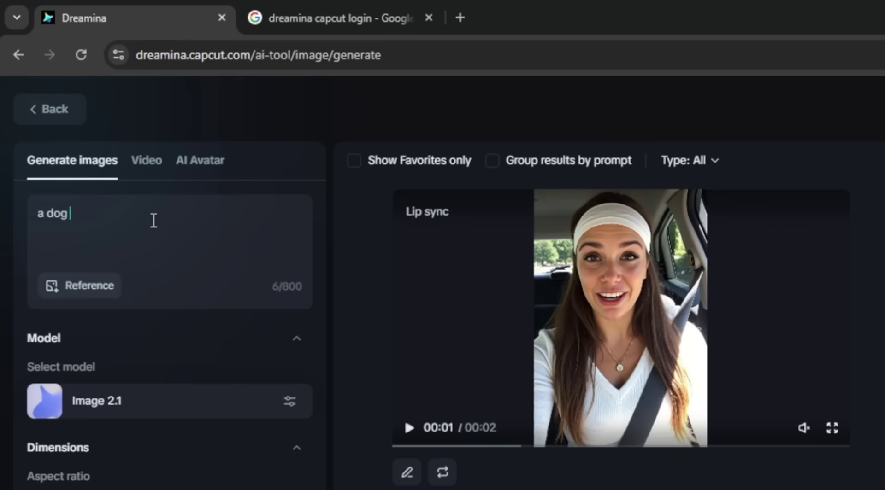
text(ice)
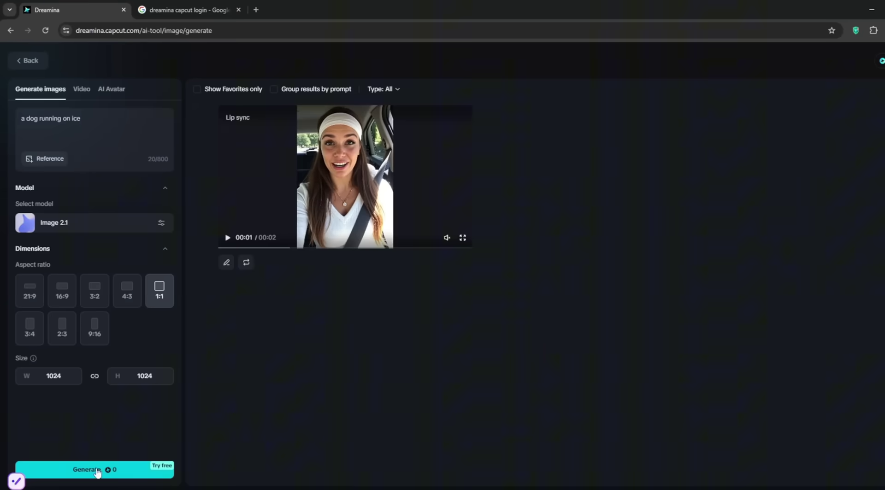
click(97, 471)
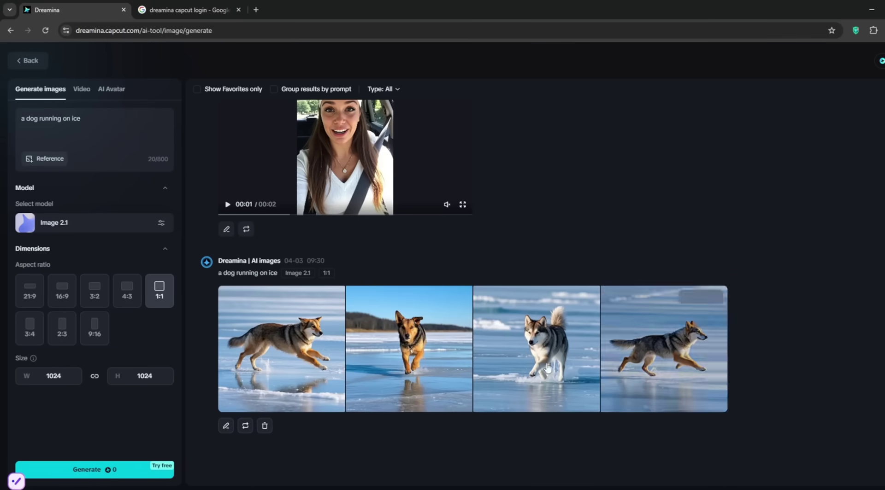
click(389, 359)
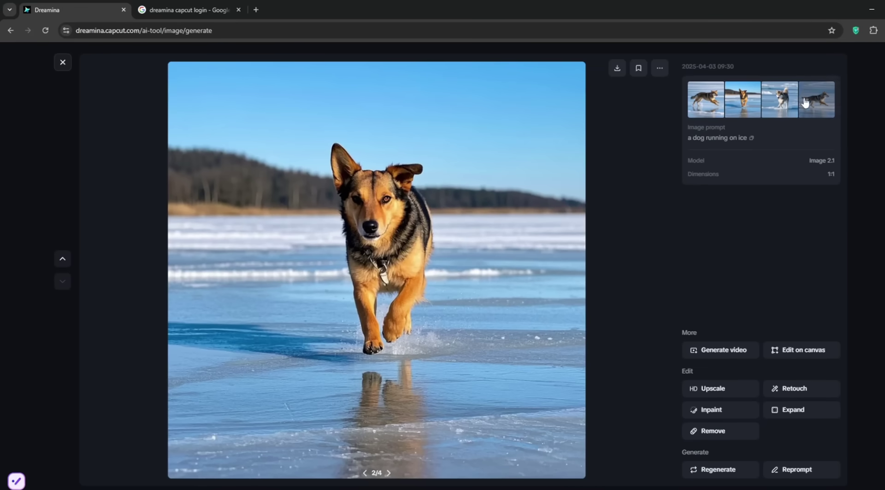
View the third (husky) and then the fourth generated dog image in the viewer
click(779, 100)
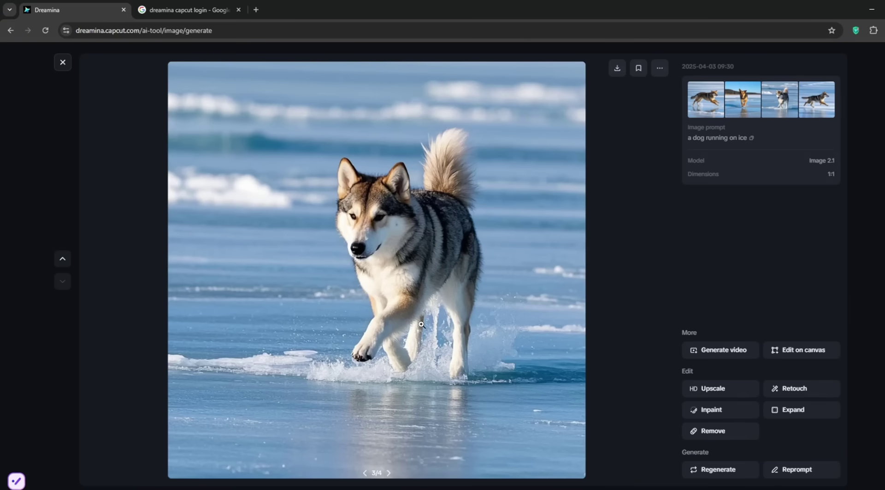
click(699, 105)
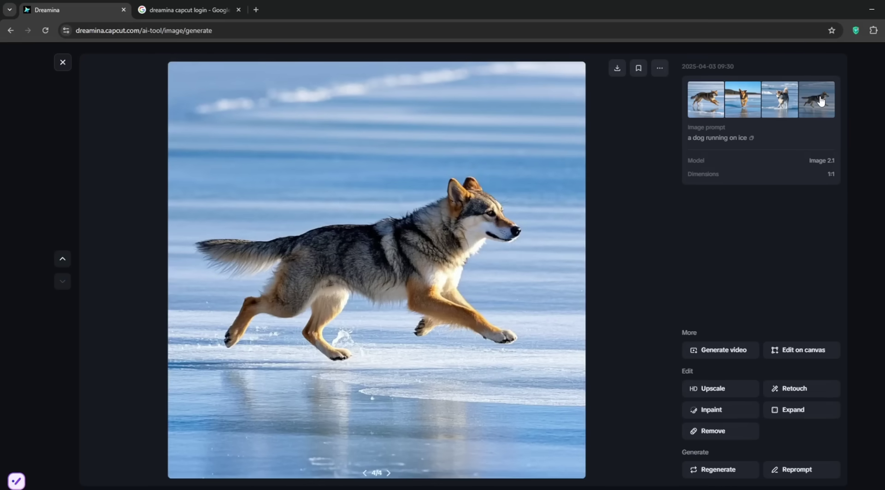
Close the viewer and replace the dog prompt with 'A woman with pink hair, sitting in her room'
click(62, 62)
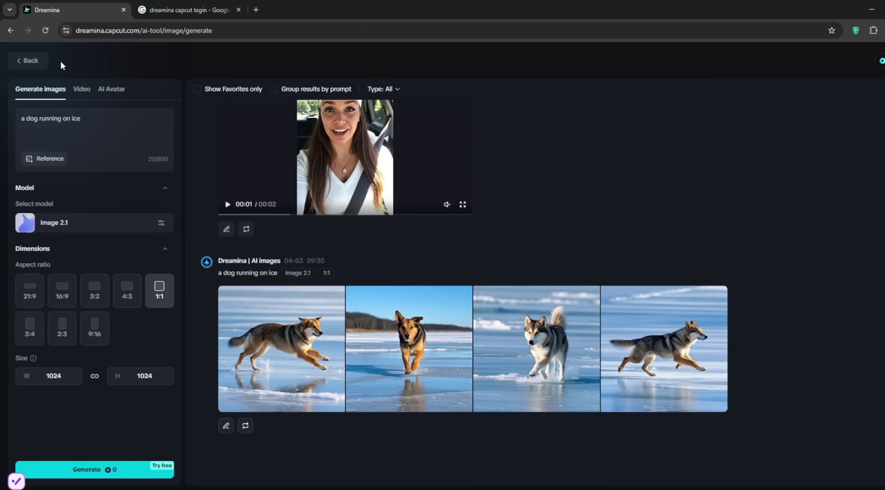
drag(106, 119, 1, 134)
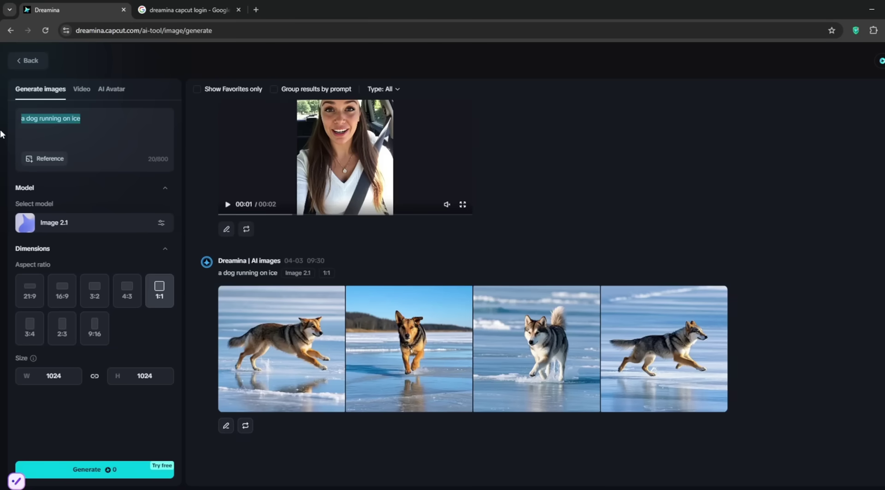
key(BackSpace)
text(Wi)
key(BackSpace)
key(BackSpace)
text(A woman with pink hair, sitting in he)
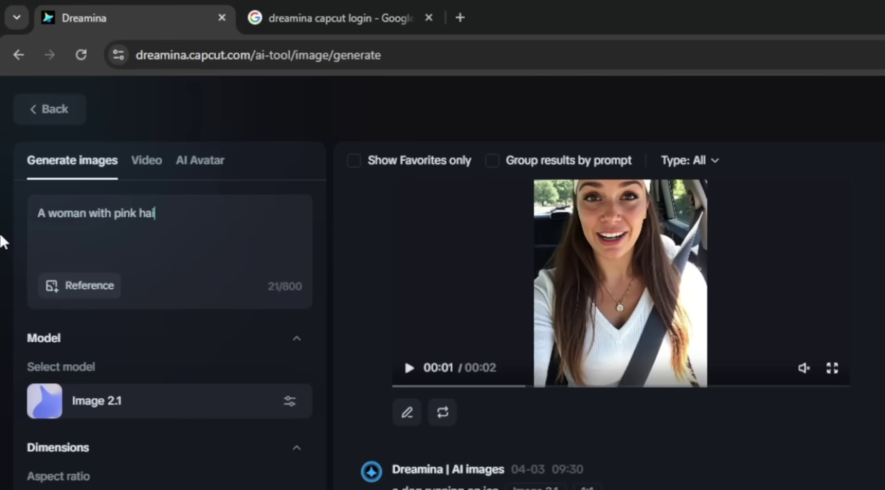
text(r room)
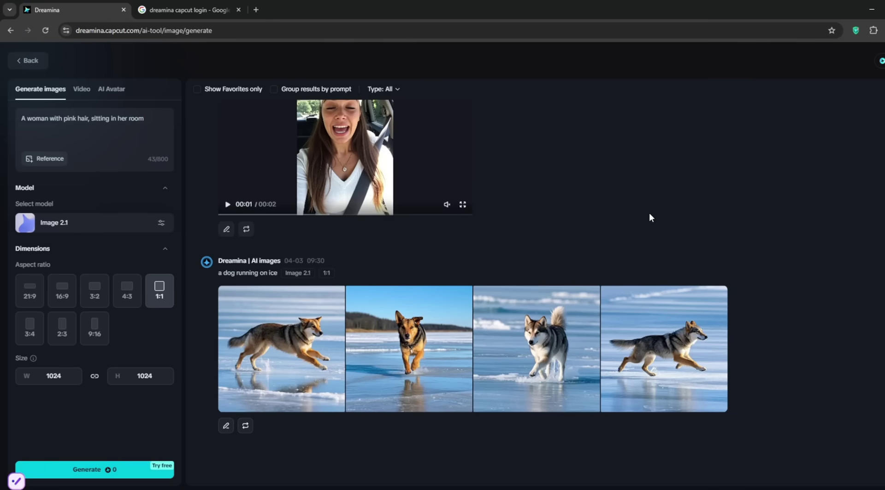
Open the Free VPN extension popup to confirm VeePN is connected through London, UK
click(873, 31)
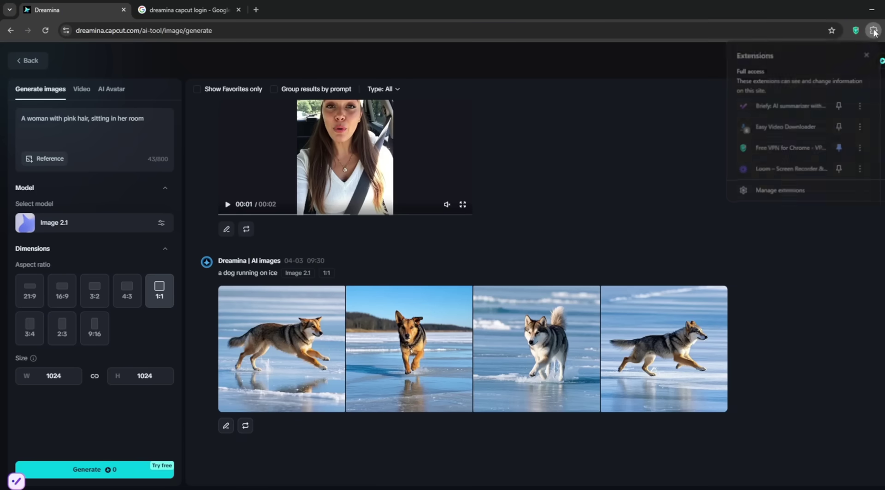
click(767, 148)
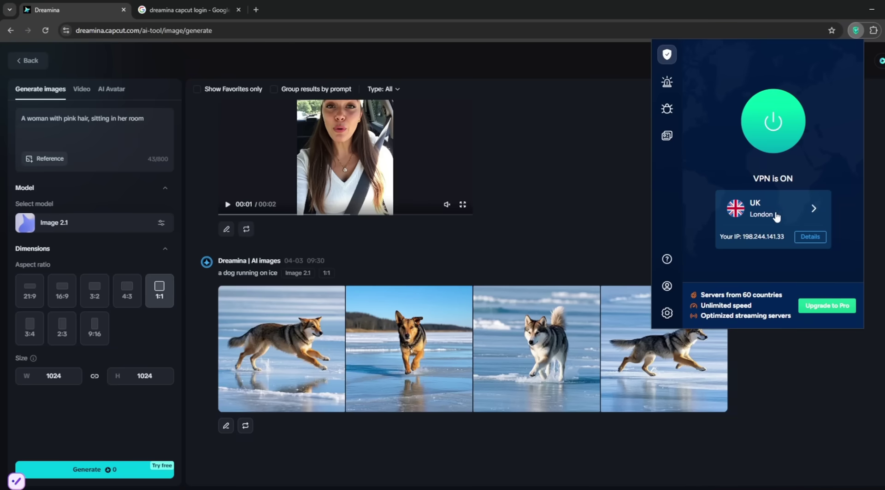
Generate four 9:16 Image 2.1 images of the pink-haired woman and open the first full size
click(568, 176)
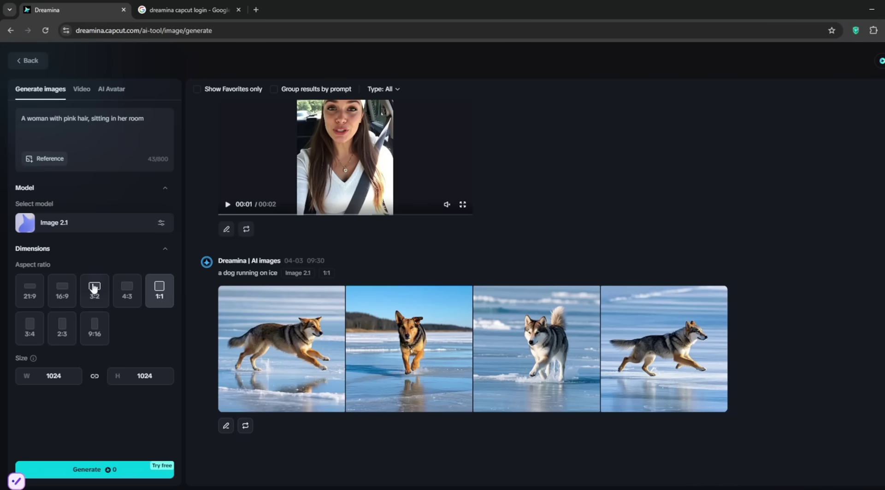
click(95, 328)
click(91, 222)
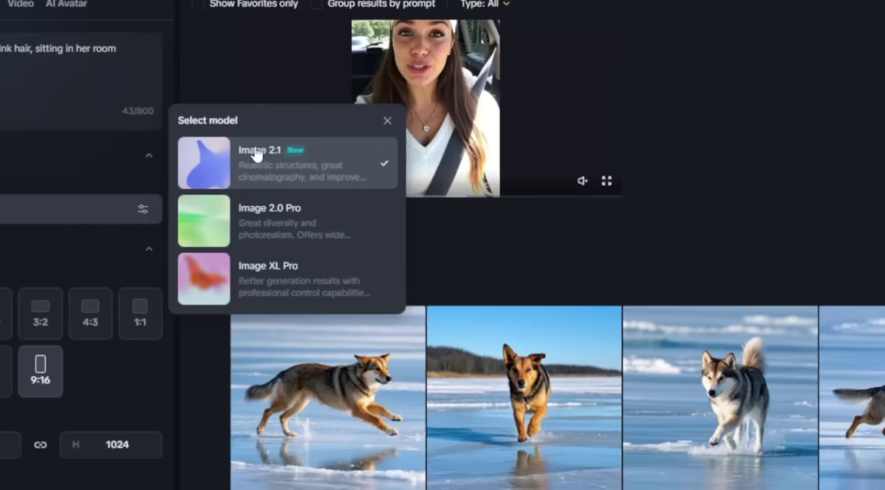
click(267, 122)
click(88, 469)
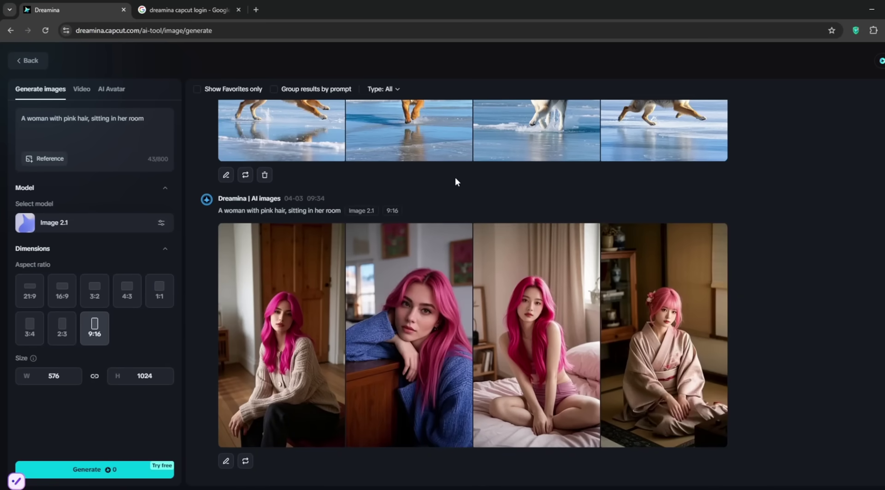
click(266, 305)
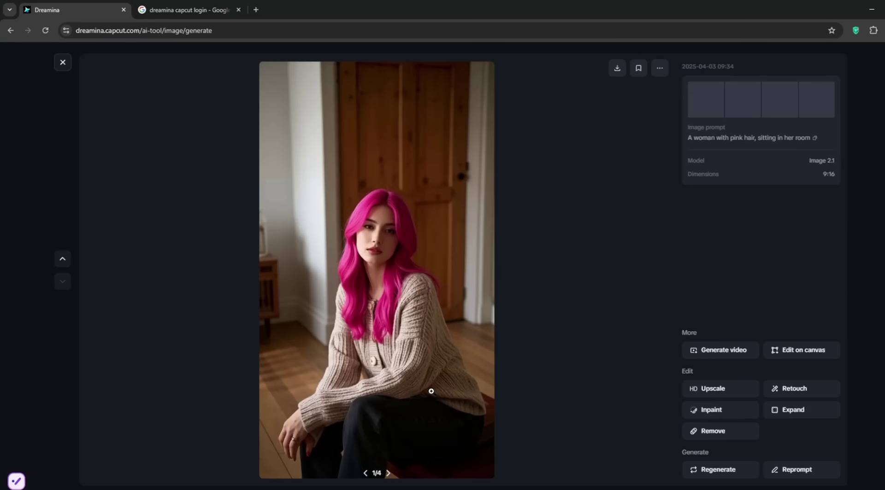
Page forward and back through the pink-haired portraits, then close the full-size viewer
click(388, 474)
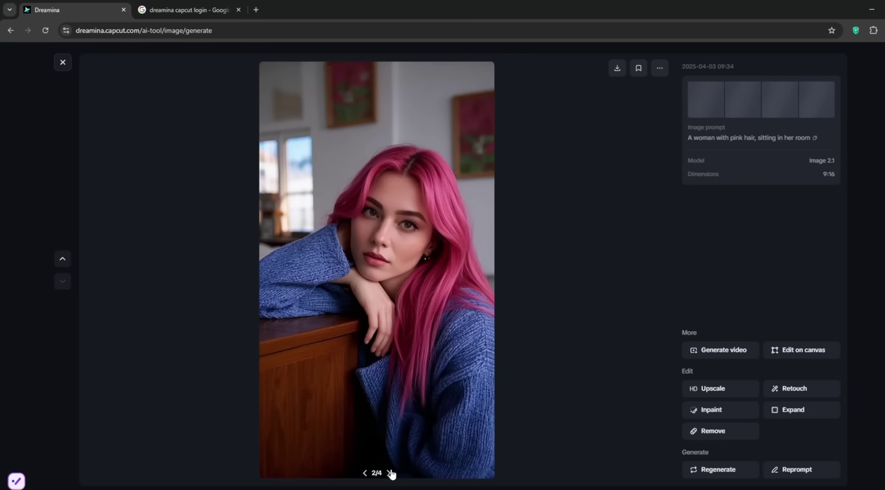
click(390, 474)
click(366, 475)
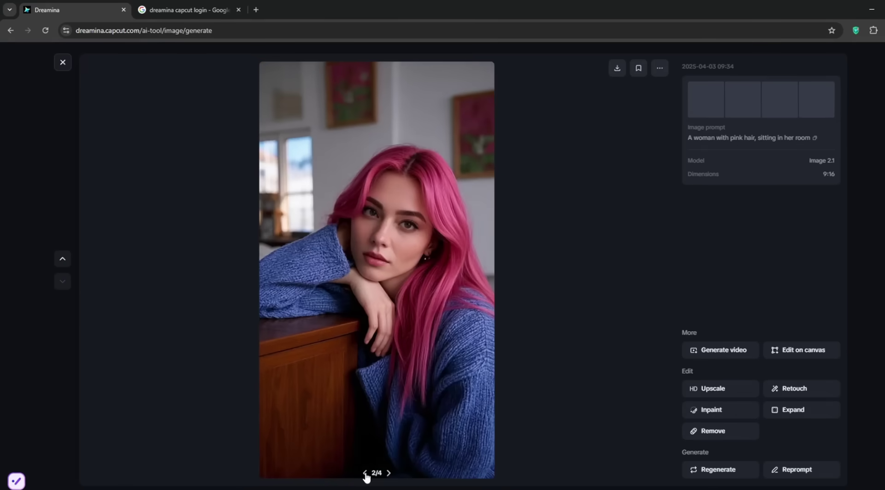
click(365, 474)
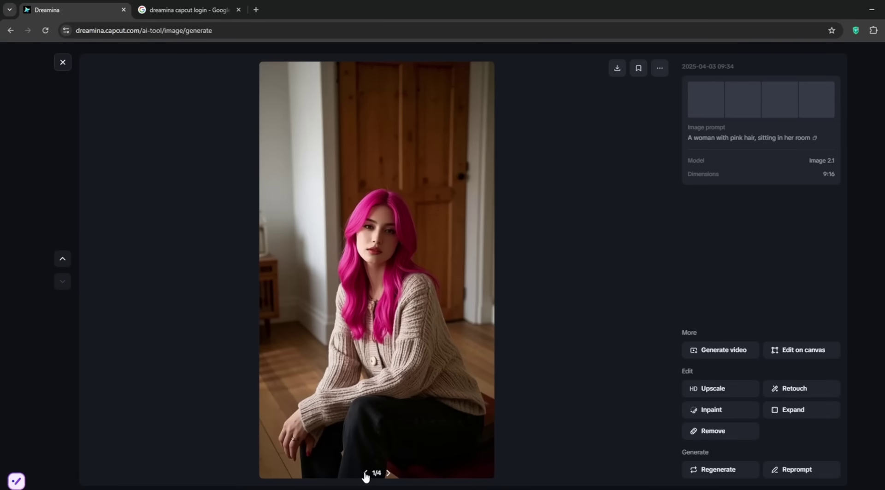
click(63, 63)
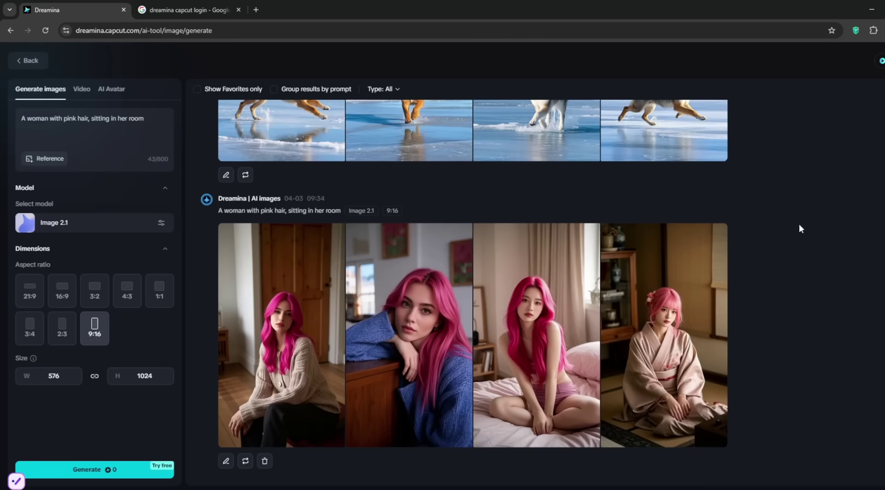
Replace the prompt with 'a man drinking coffee in a shop' and generate the images
key(ctrl+a)
key(BackSpace)
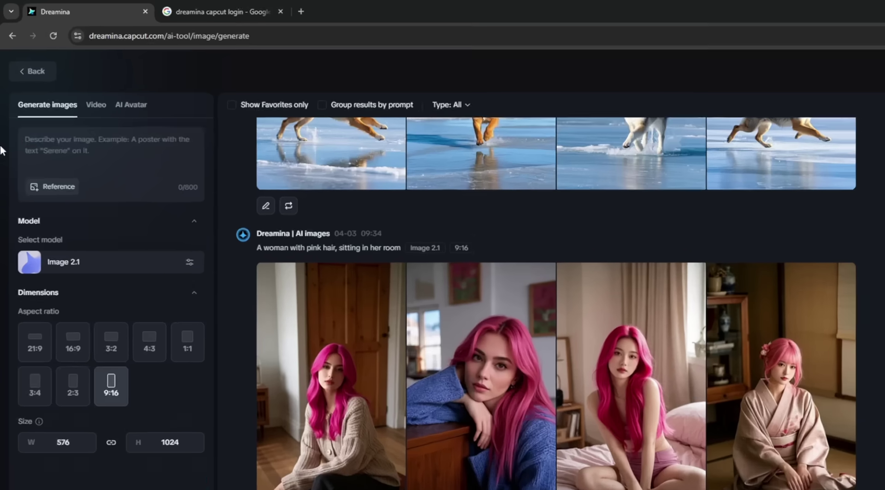
text(a man drinking co)
text(ffee in a )
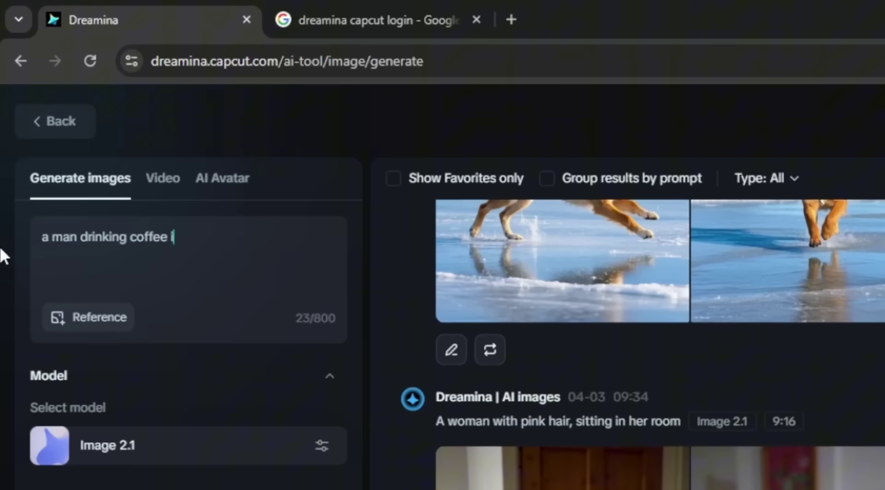
text(shop)
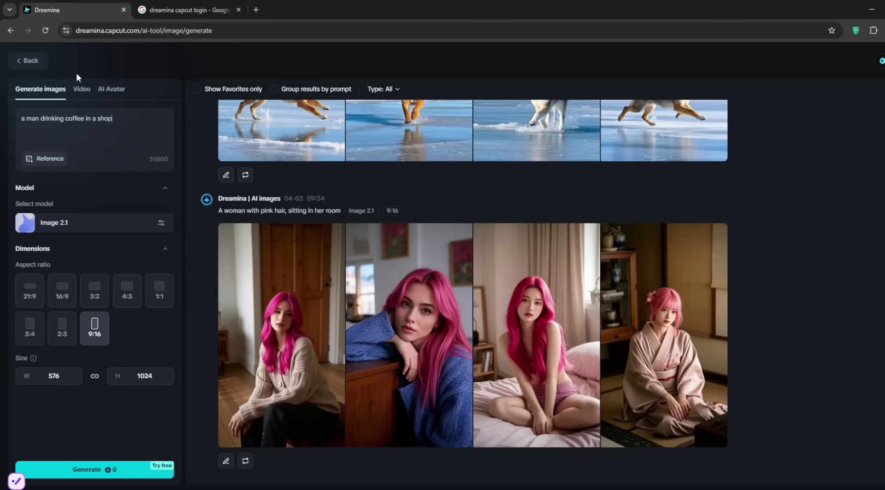
click(92, 469)
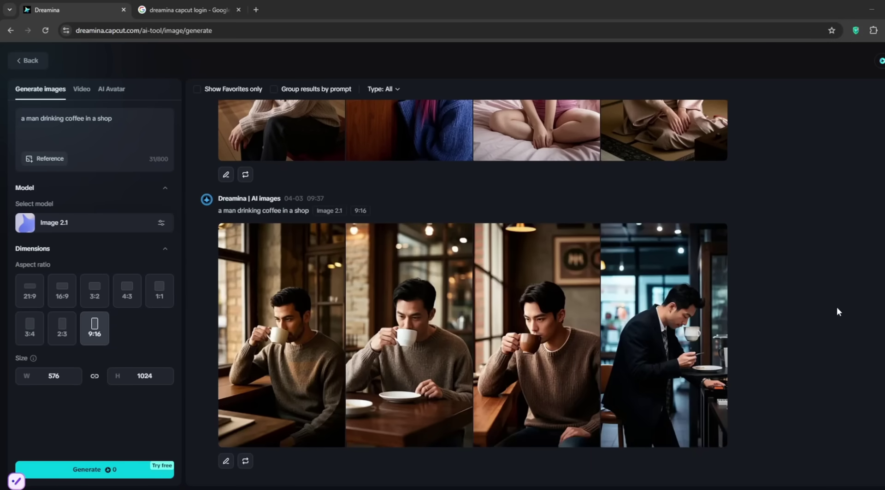
View the four coffee-shop images full size one by one, then close the viewer
click(251, 355)
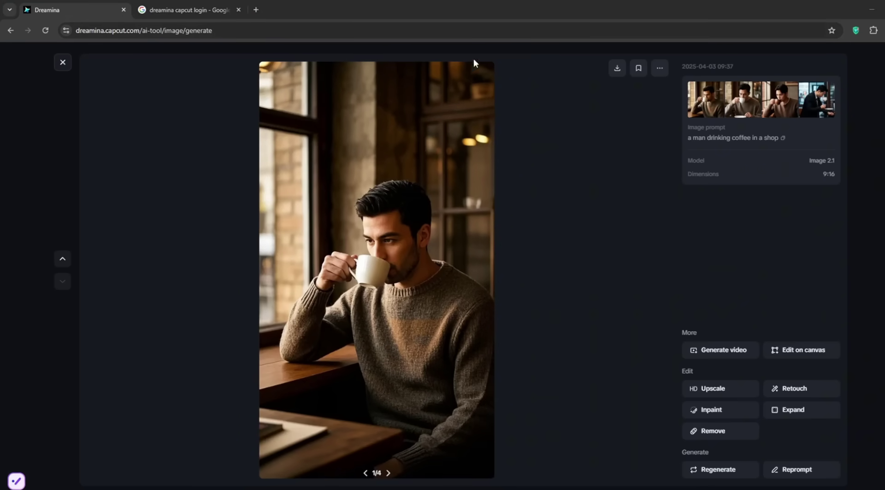
click(388, 475)
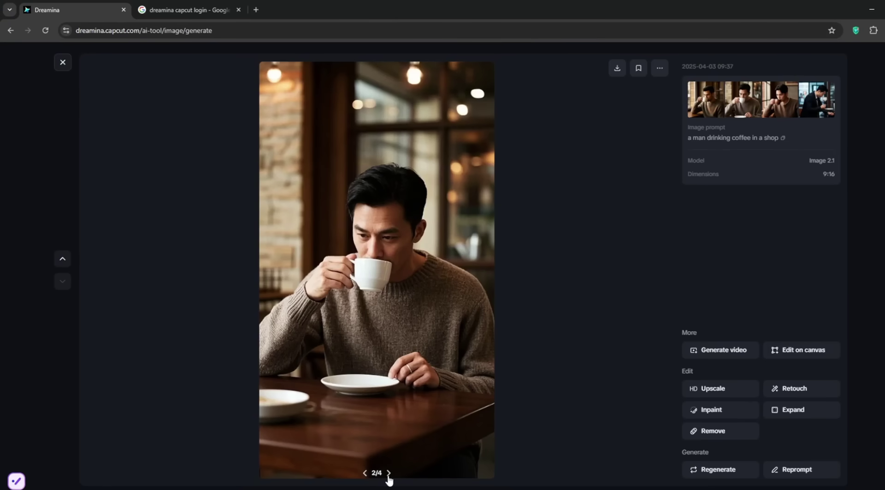
click(388, 474)
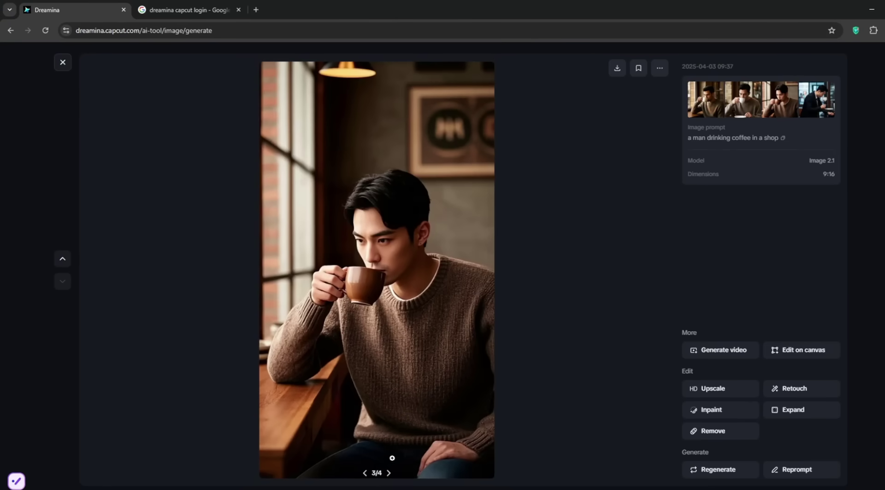
click(388, 474)
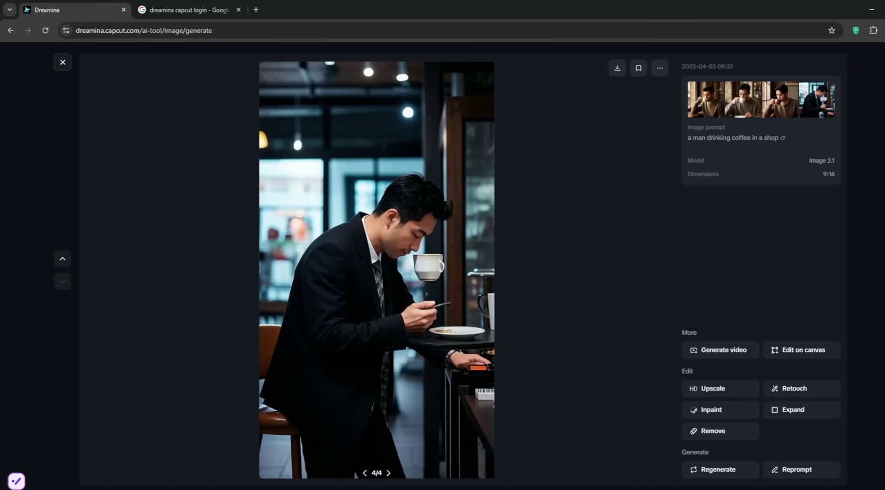
click(63, 62)
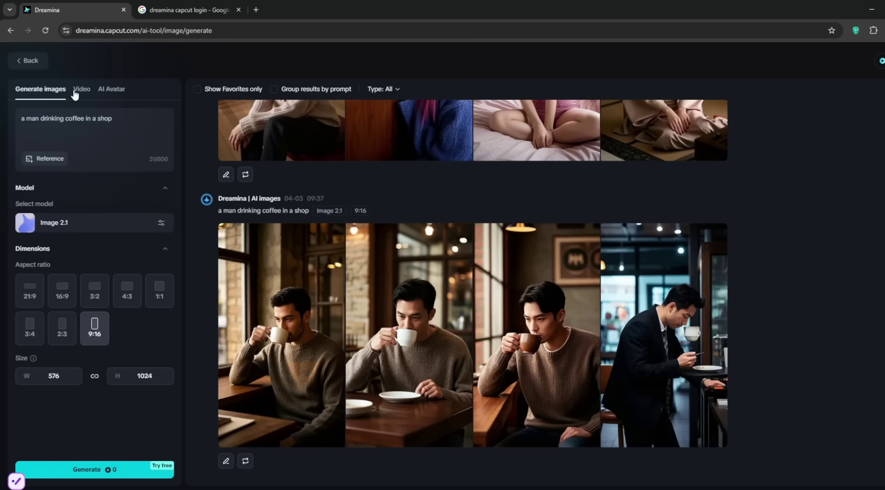
Switch to text-to-video and enter the prompt 'a dog running on ice'
click(110, 90)
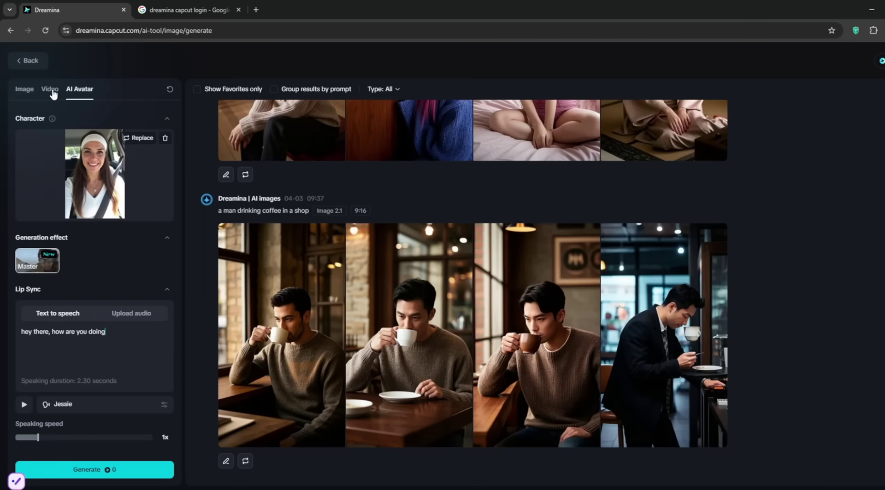
click(52, 90)
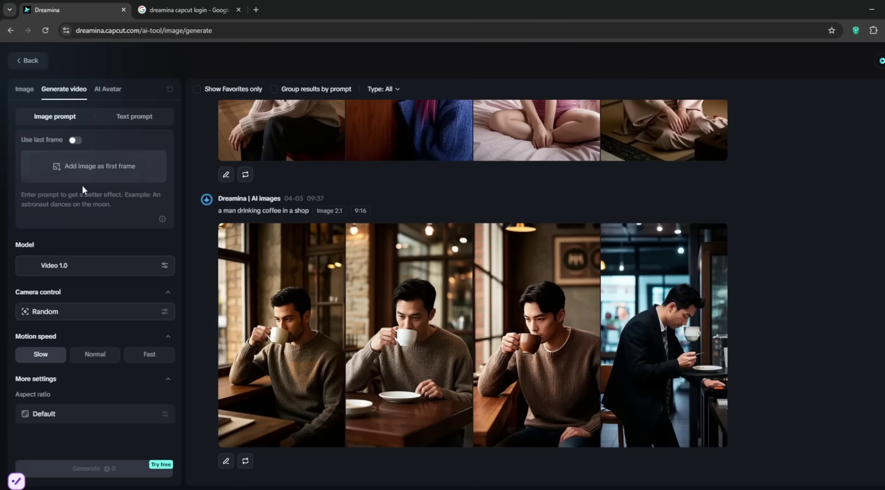
click(131, 119)
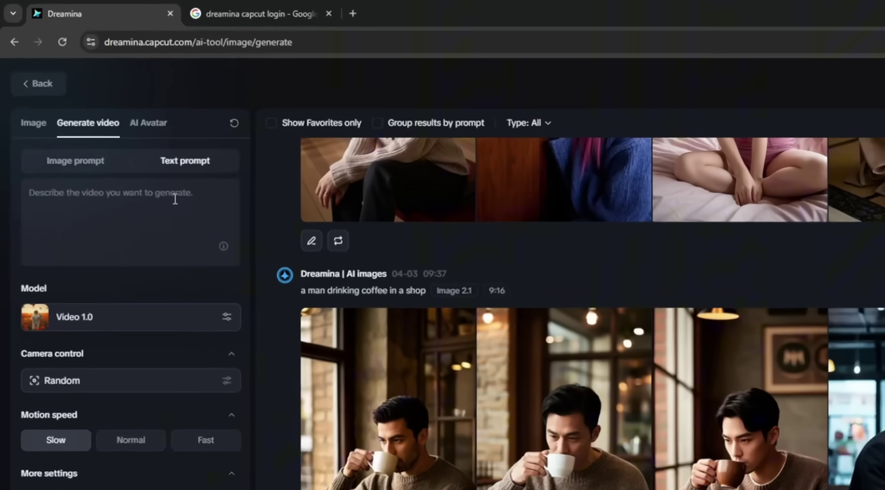
text(a dog running on ice)
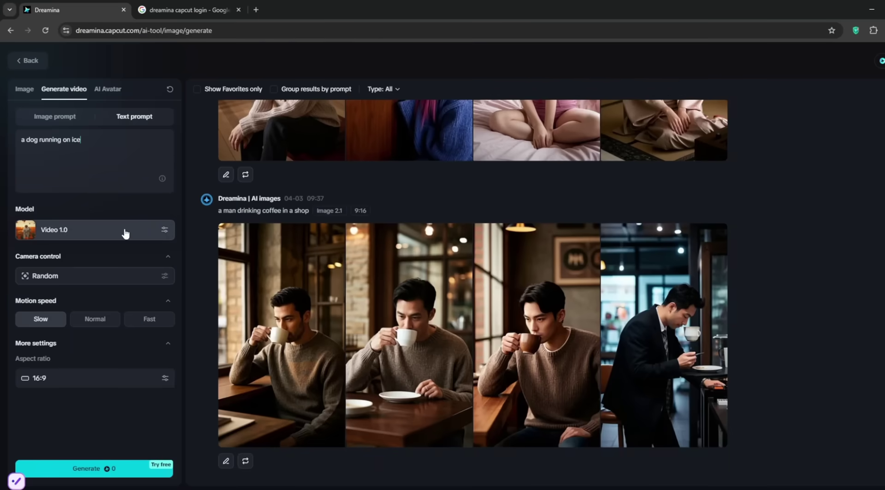
Keep the Video 1.0 model, set motion speed to Normal, and generate the dog video
click(124, 230)
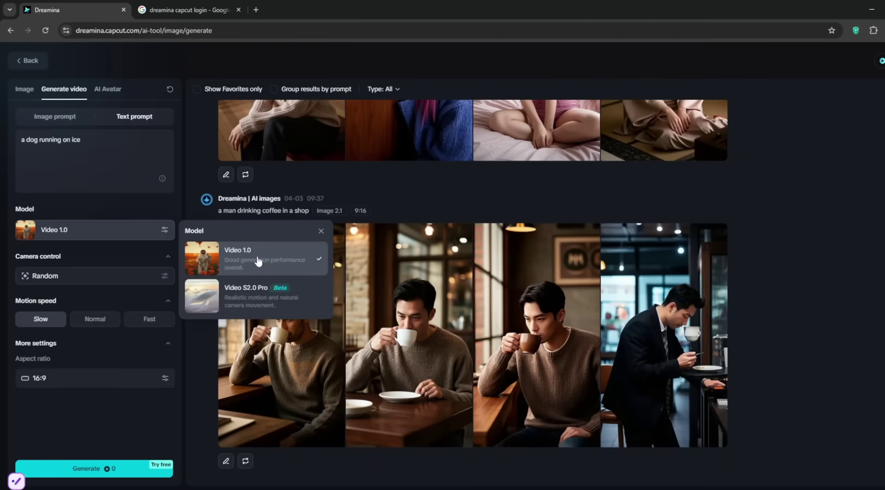
click(258, 261)
click(83, 279)
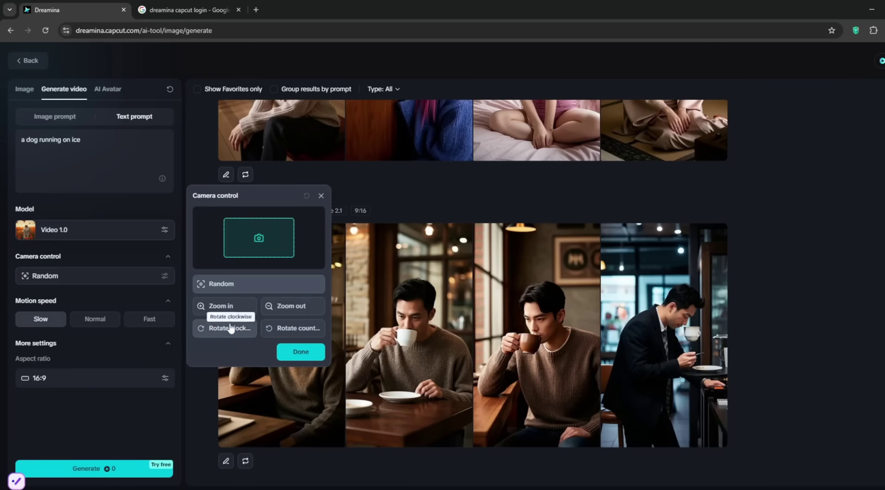
click(227, 329)
click(123, 354)
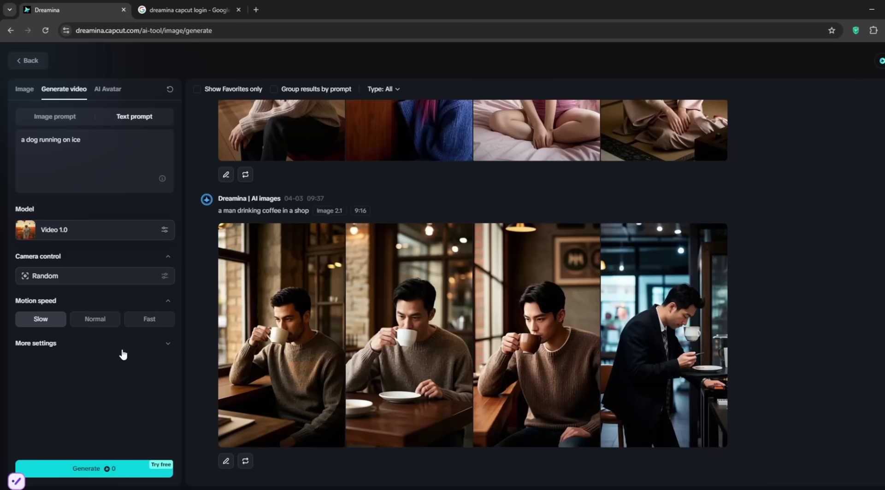
click(90, 324)
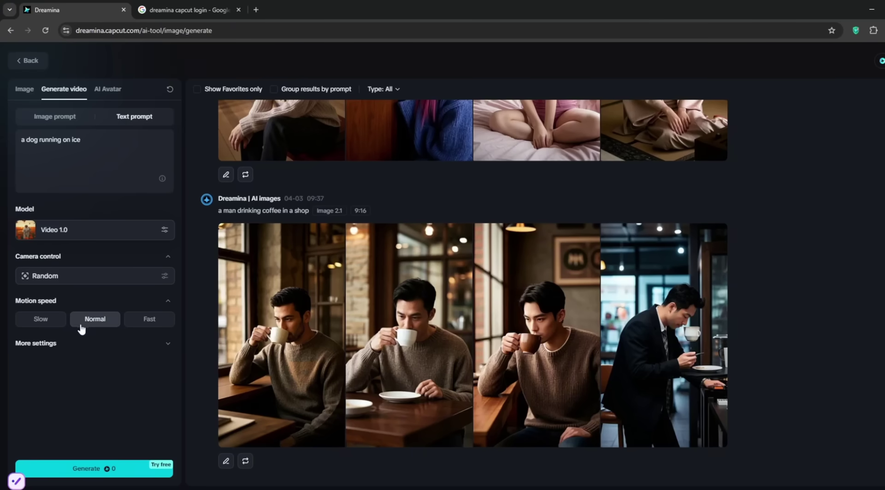
click(69, 469)
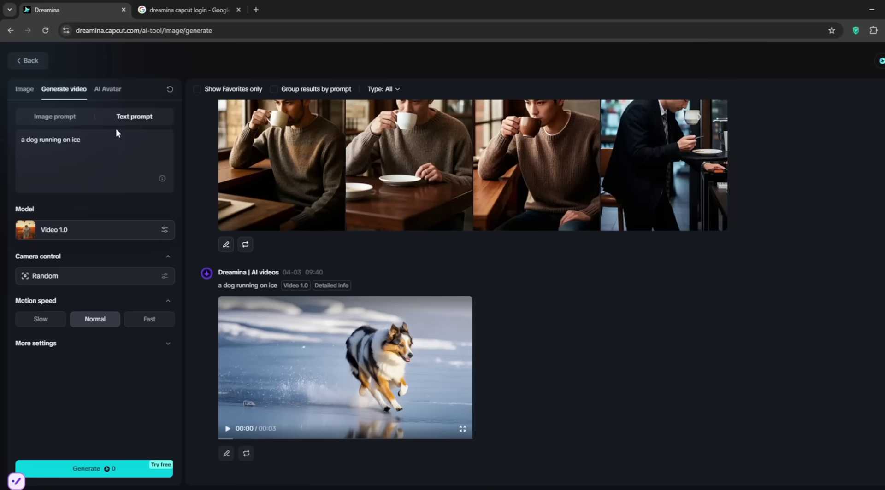
Prompt 'A pink hair woman in her living room smiling' with Video S2.0 Pro at 9:16 and generate
drag(126, 136, 1, 142)
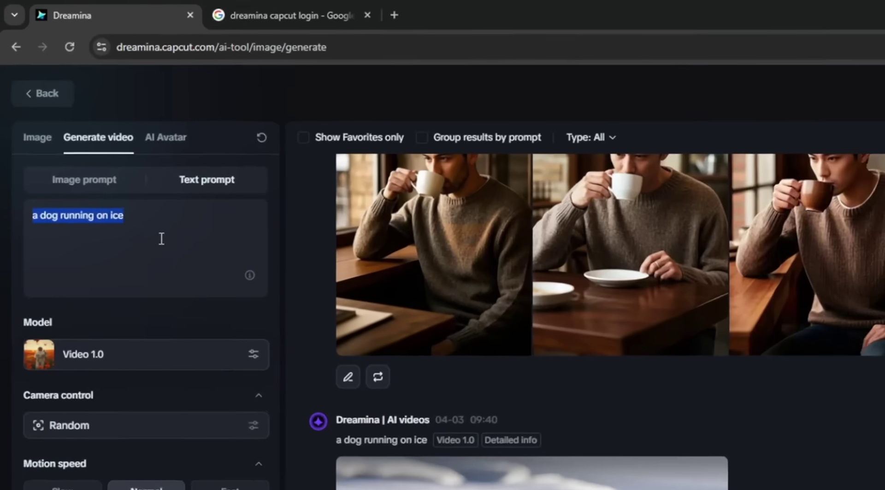
text(A pink hair w)
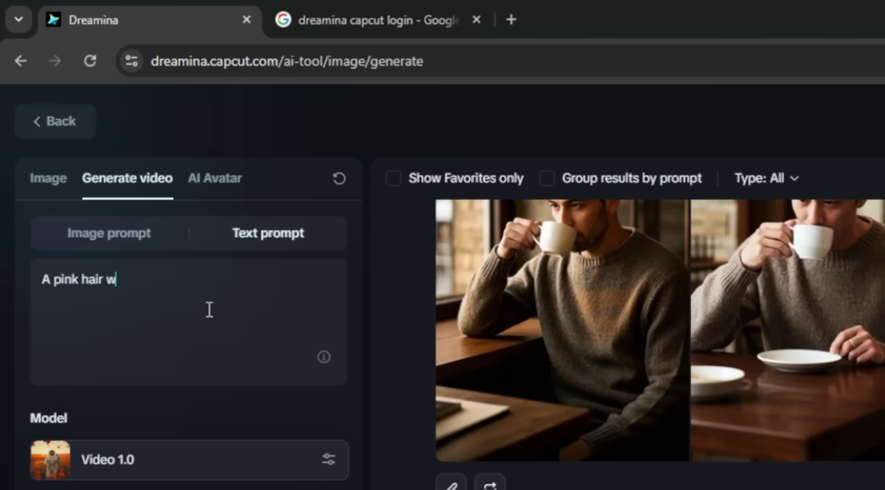
text(oman in her living room smiling)
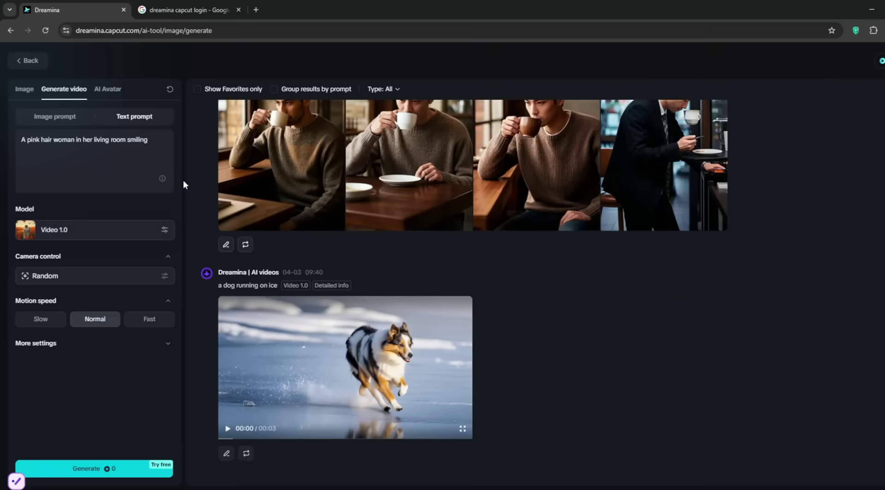
click(201, 466)
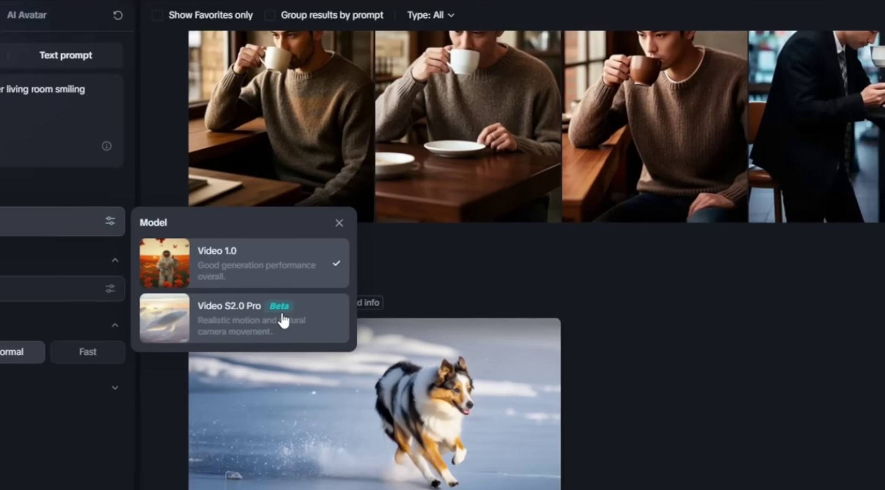
click(284, 346)
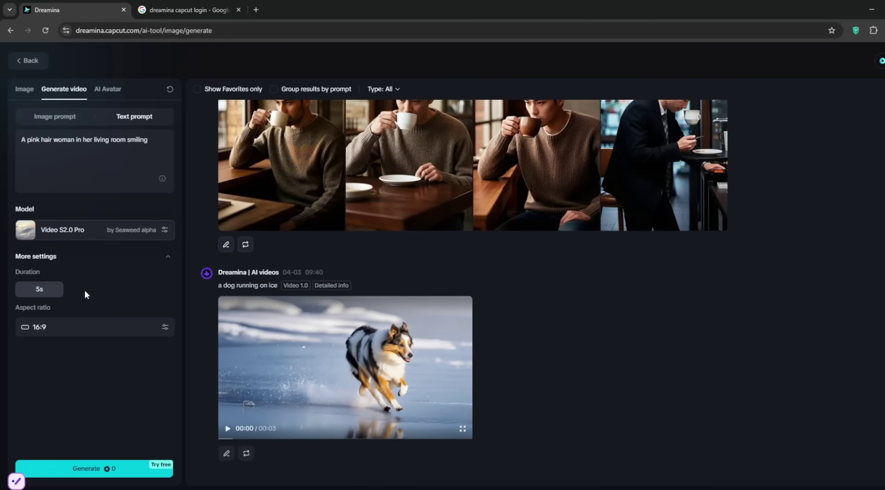
click(102, 337)
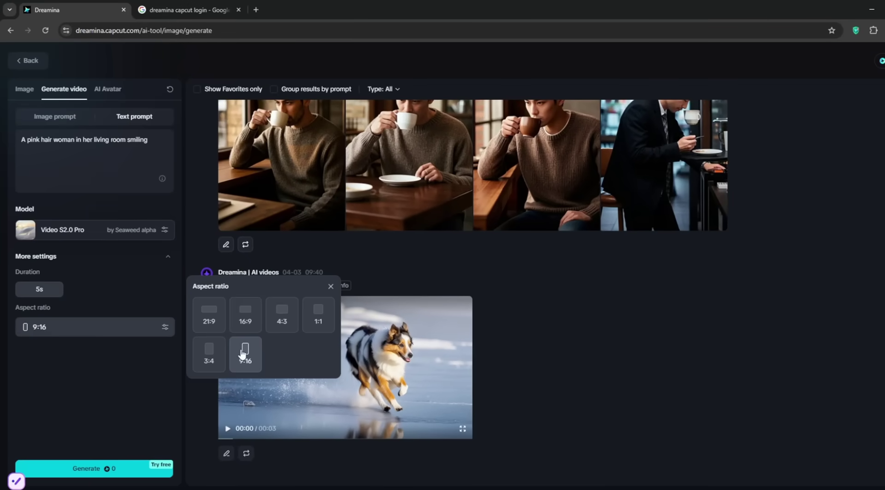
click(241, 352)
click(86, 469)
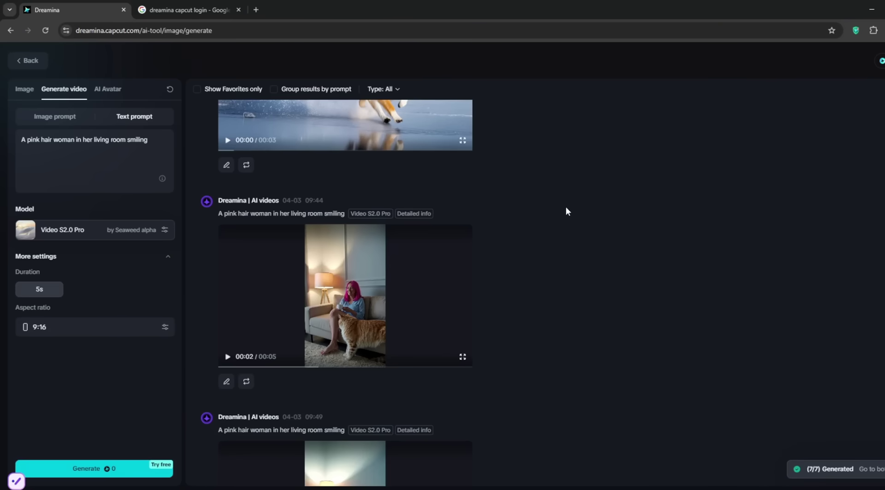
Play both pink-haired woman videos full screen, then copy ChatGPT's Tokyo night-walk prompt
scroll(593, 234, down, 3)
scroll(592, 234, up, 2)
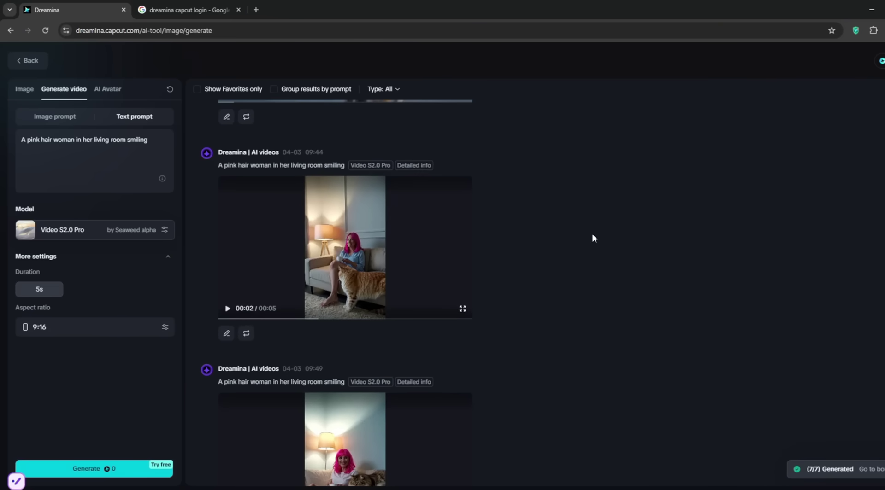
click(462, 308)
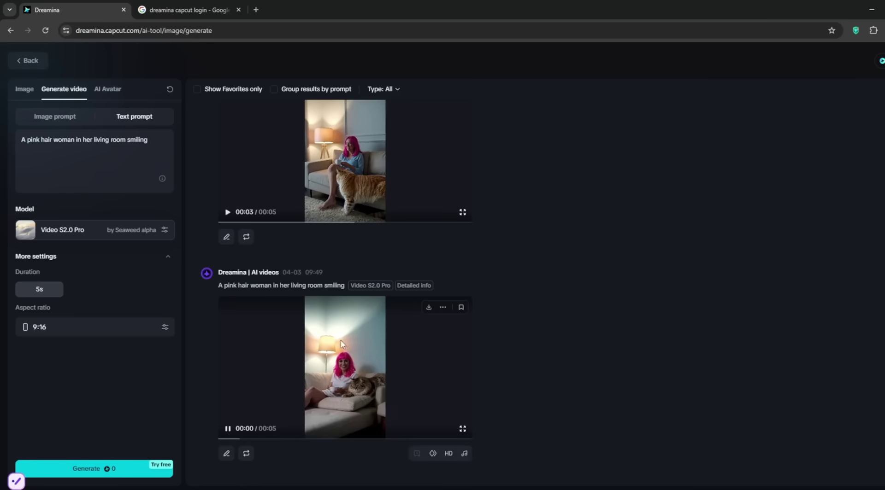
click(462, 429)
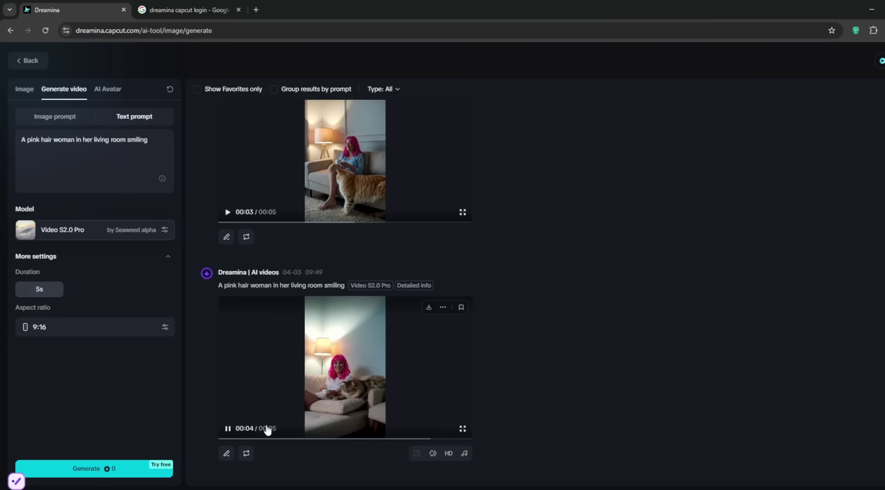
key(alt+Tab)
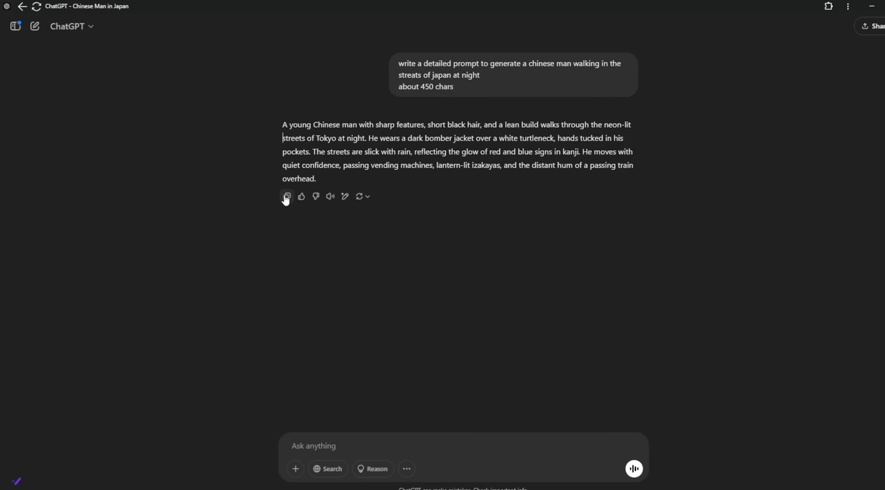
click(286, 196)
Paste the Tokyo night-walk prompt over the old one and generate, which gets rejected
key(alt+Tab)
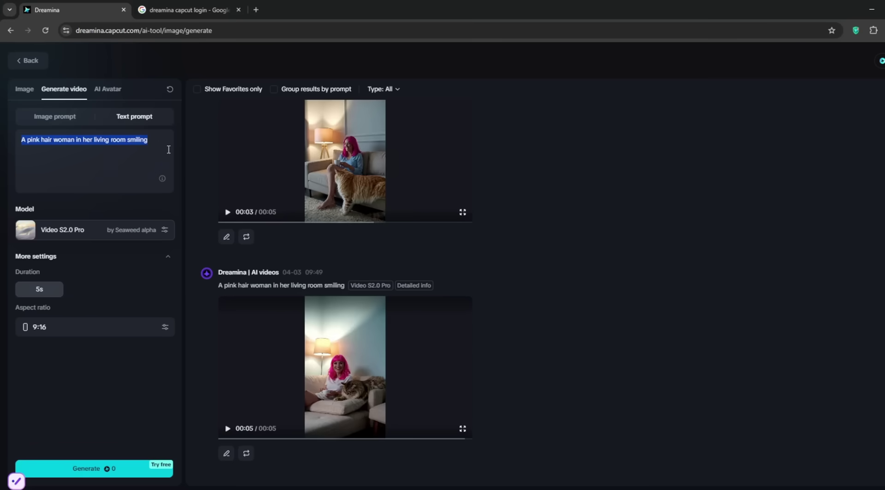
key(BackSpace)
key(ctrl+v)
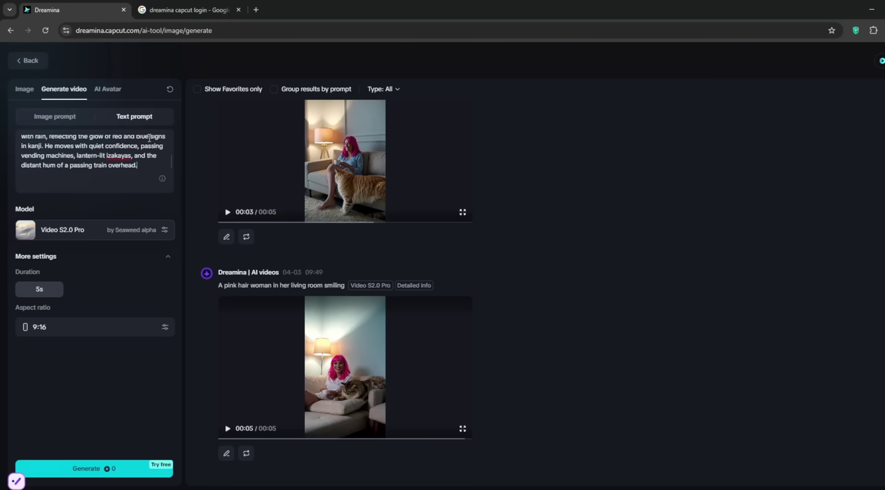
click(104, 470)
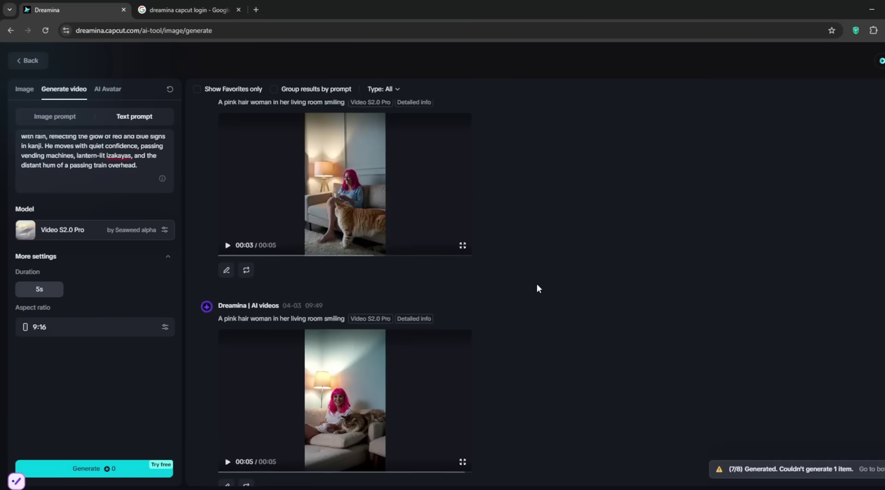
scroll(536, 285, up, 2)
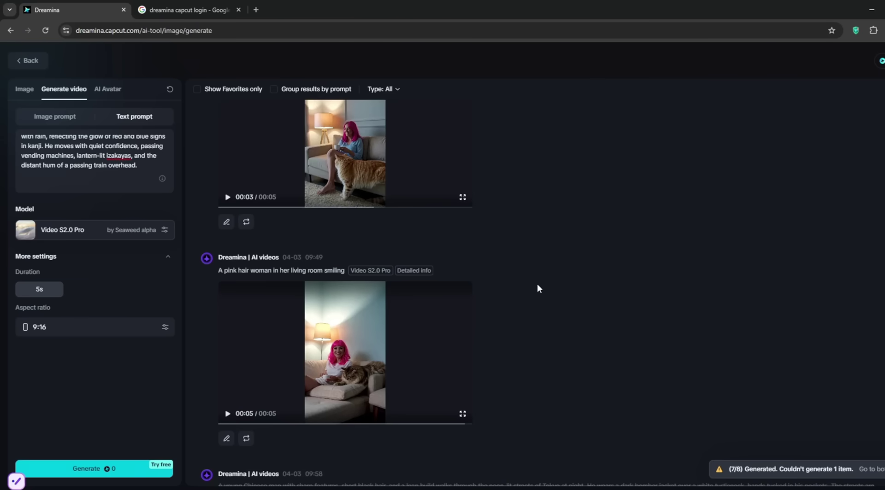
scroll(468, 288, up, 2)
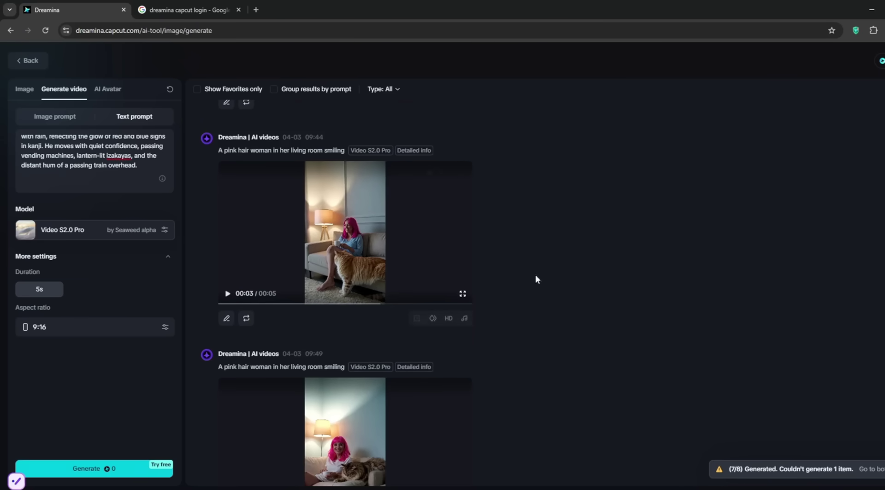
scroll(582, 310, up, 4)
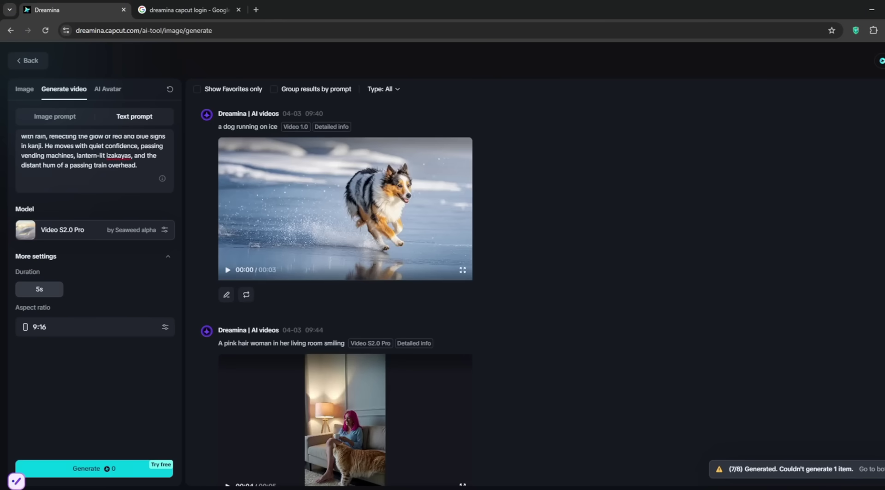
scroll(545, 358, down, 8)
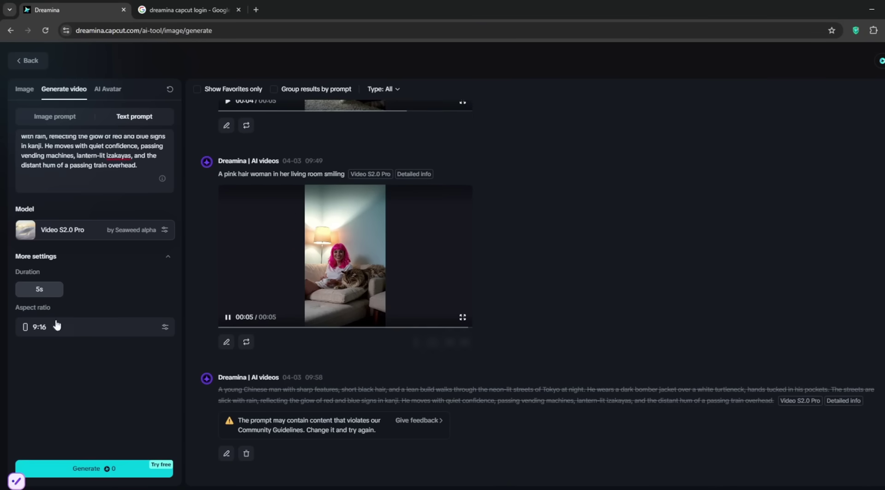
Remove 'Chinese' from the prompt, regenerate, and watch the lone-man misty street clip full screen
scroll(63, 137, up, 3)
drag(72, 141, 48, 141)
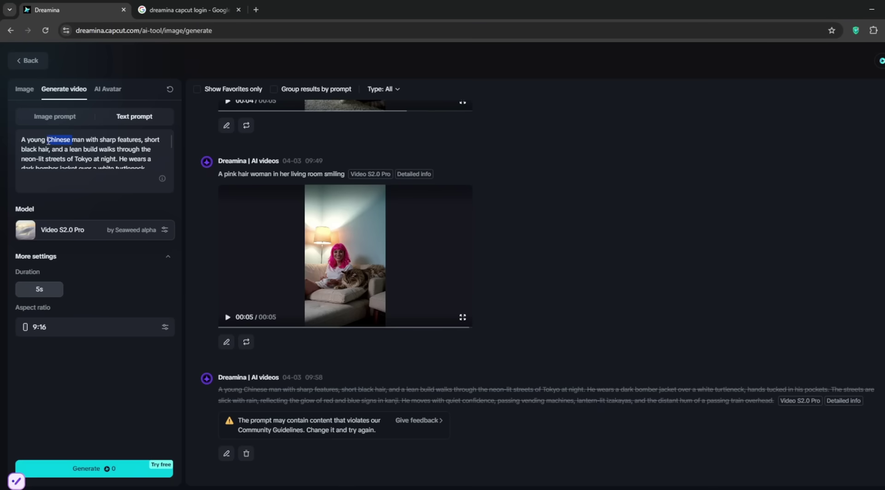
key(BackSpace)
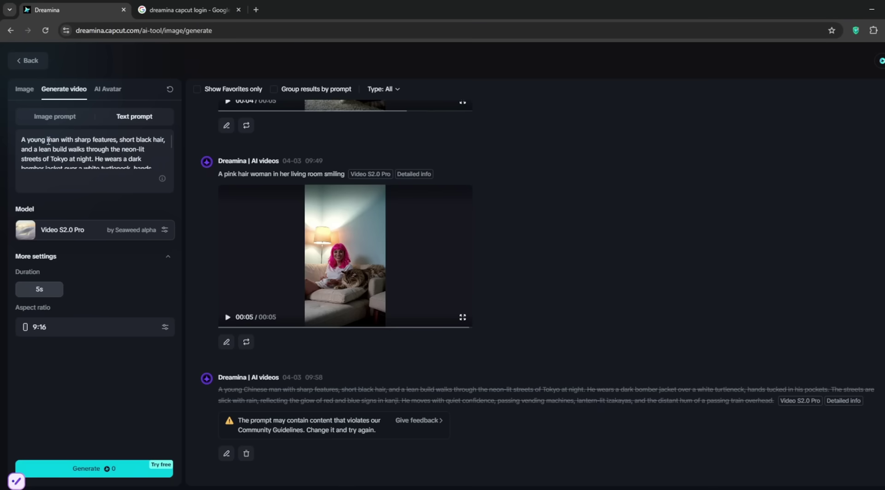
click(83, 475)
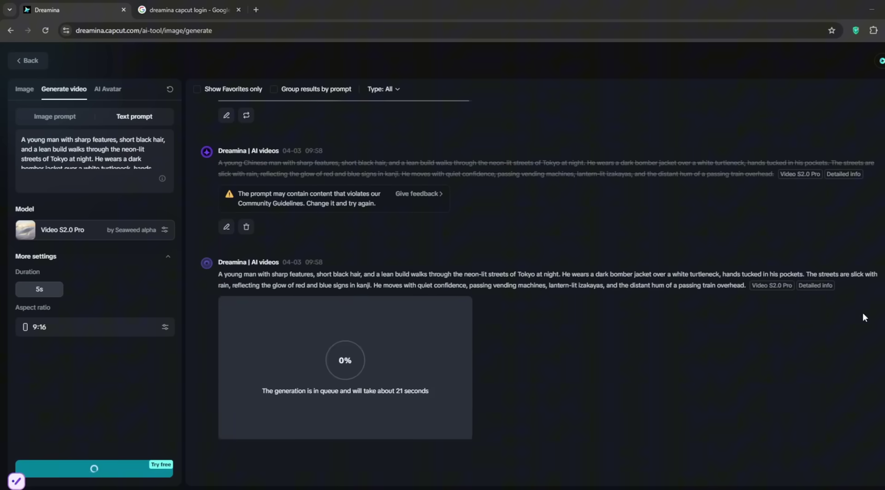
scroll(313, 256, up, 2)
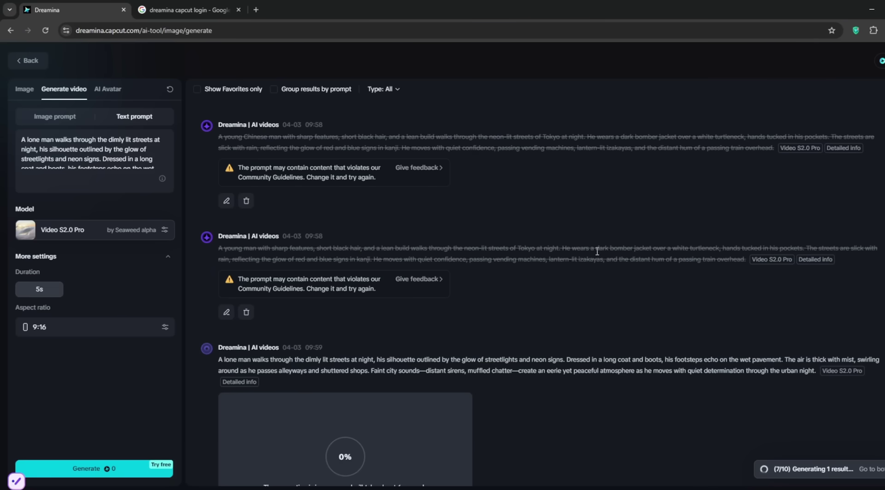
scroll(485, 362, down, 2)
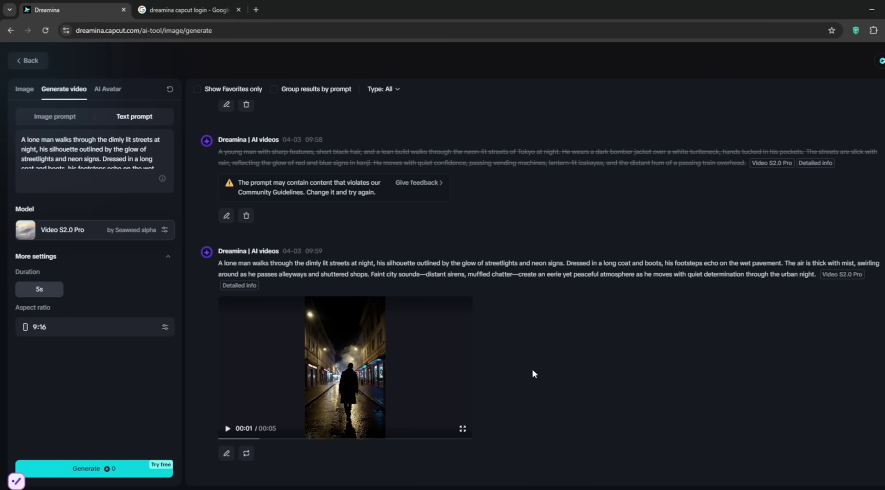
click(463, 429)
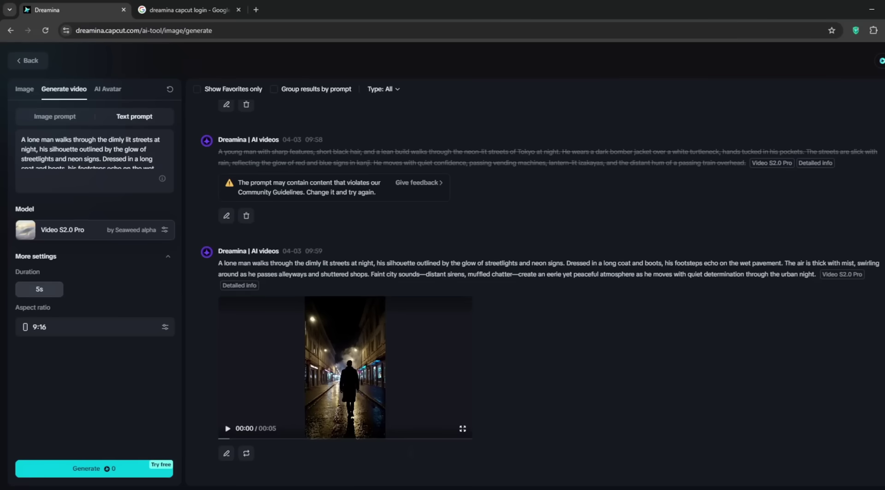
Clear the leftover prompt, paste the pink-haired woman photo as the first frame, and generate a video
click(58, 119)
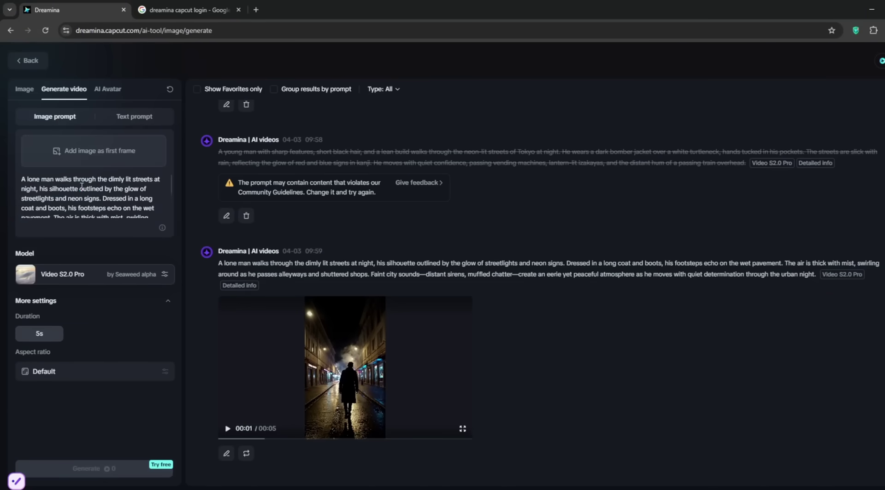
key(ctrl+a)
key(BackSpace)
key(ctrl+v)
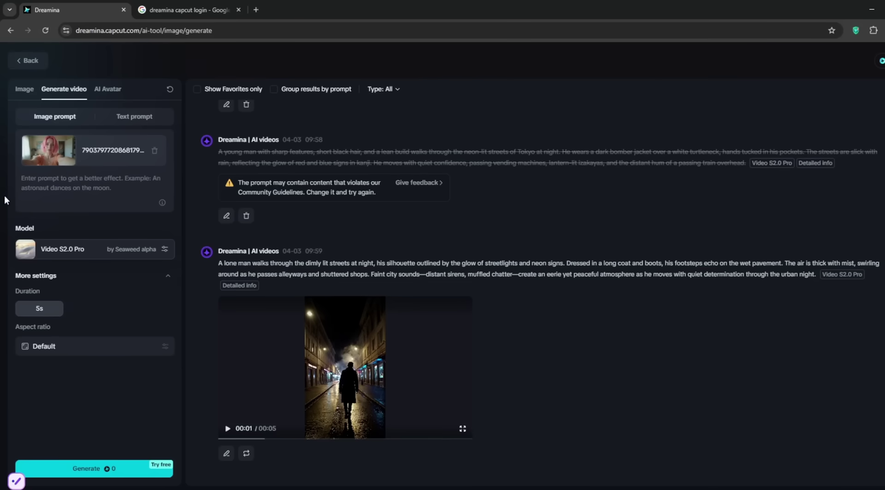
click(82, 476)
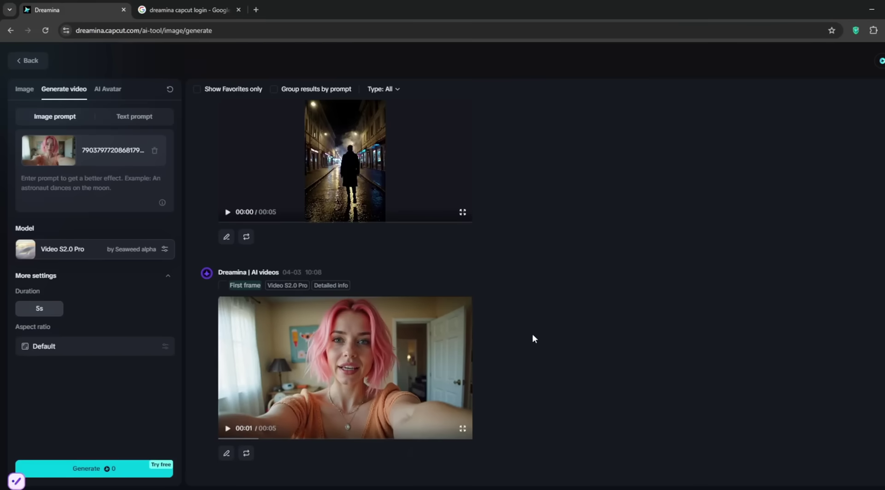
Generate a video with the motion prompt 'woman turns around and shows the bedroom to the camera'
click(51, 185)
text(woman )
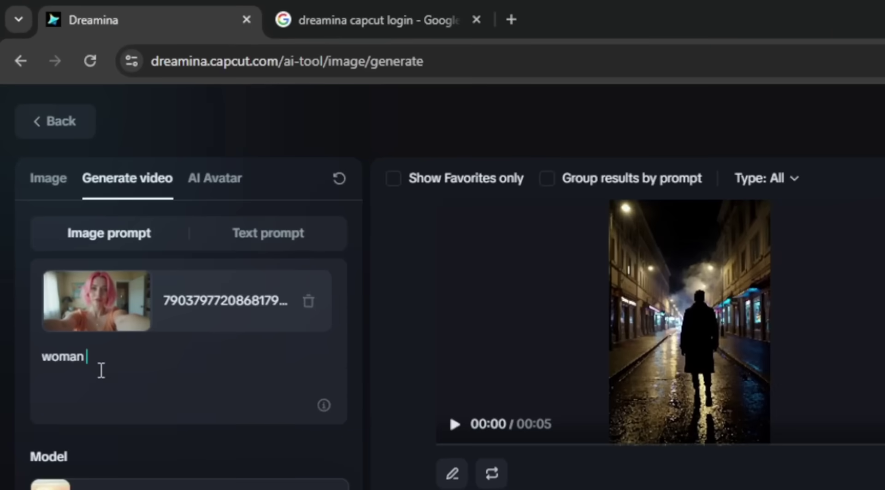
text(turns around and s)
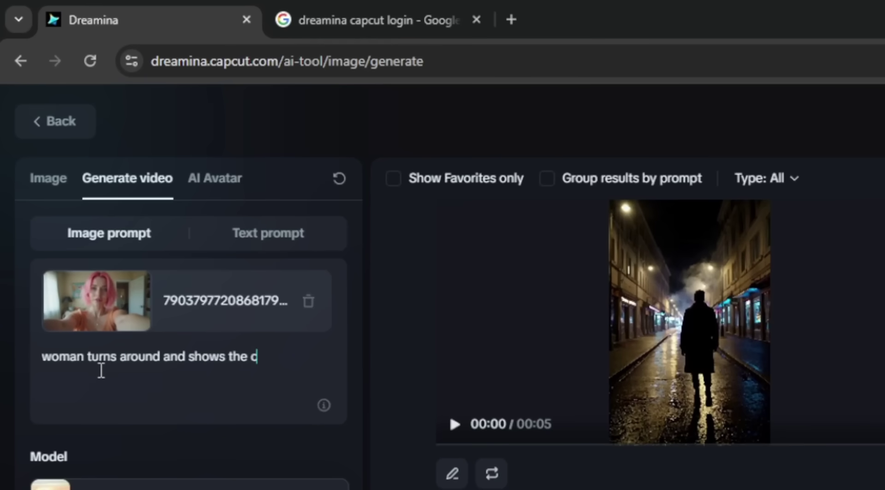
text(hows the bedroom to the camera)
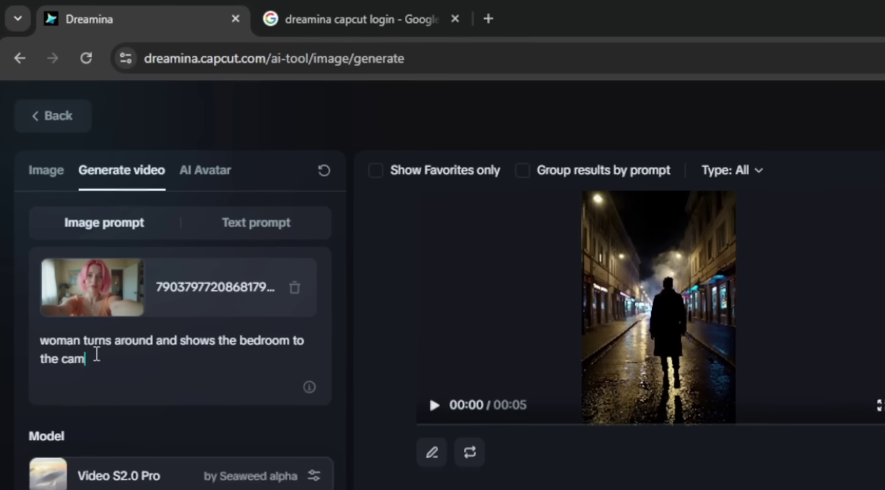
key(ctrl+a)
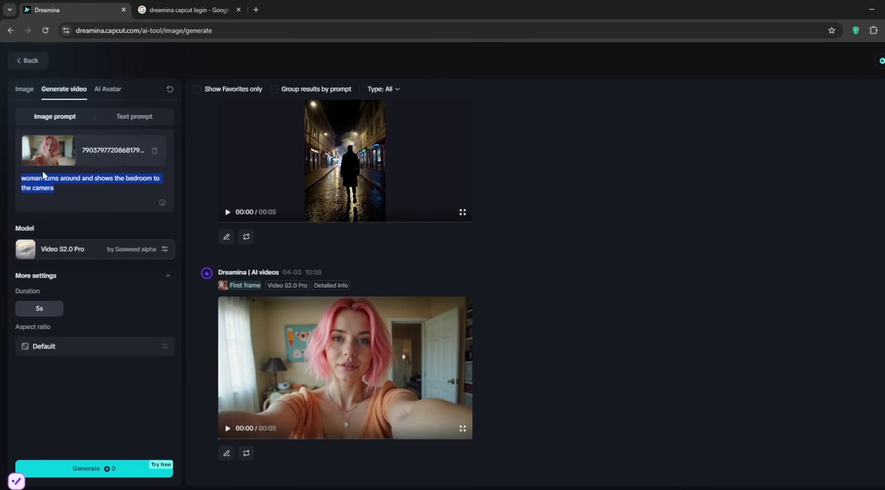
click(43, 193)
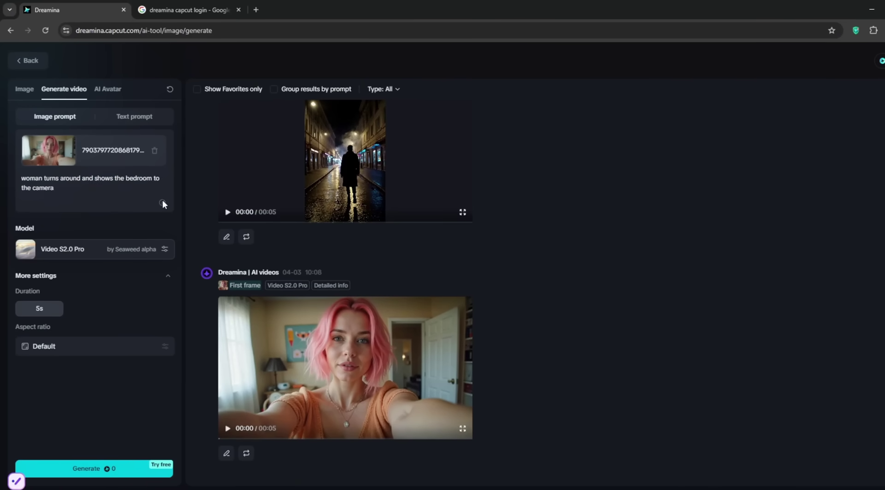
click(83, 469)
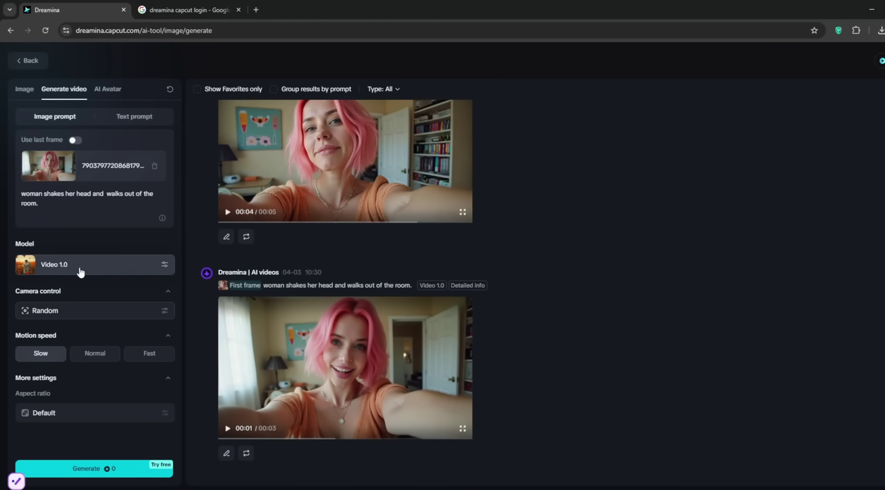
Remove the current first-frame image from the Image prompt box
mouse_move(458, 439)
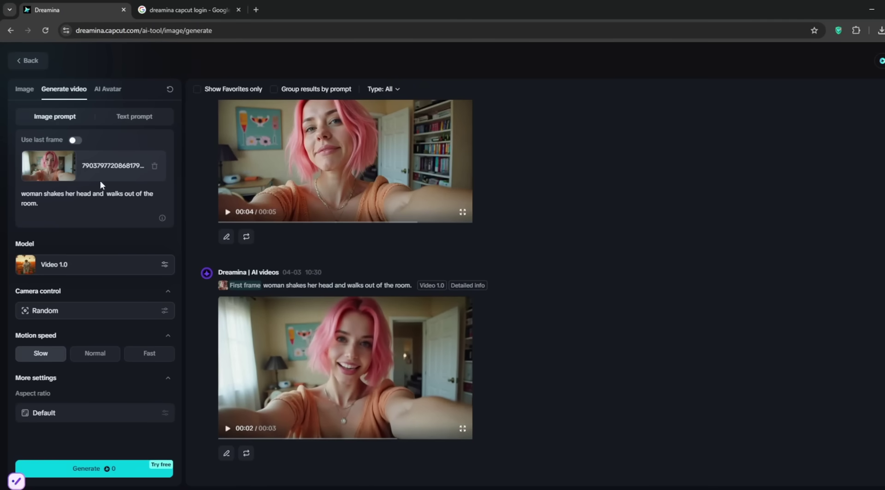
click(155, 166)
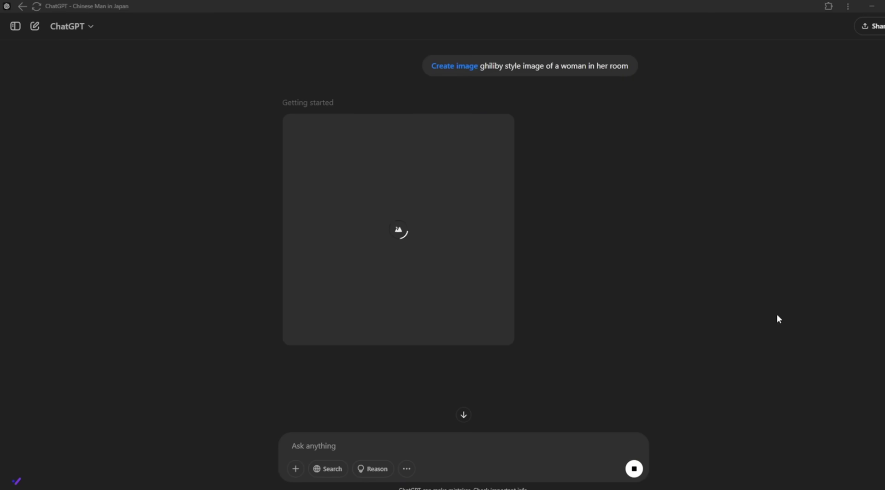
click(179, 341)
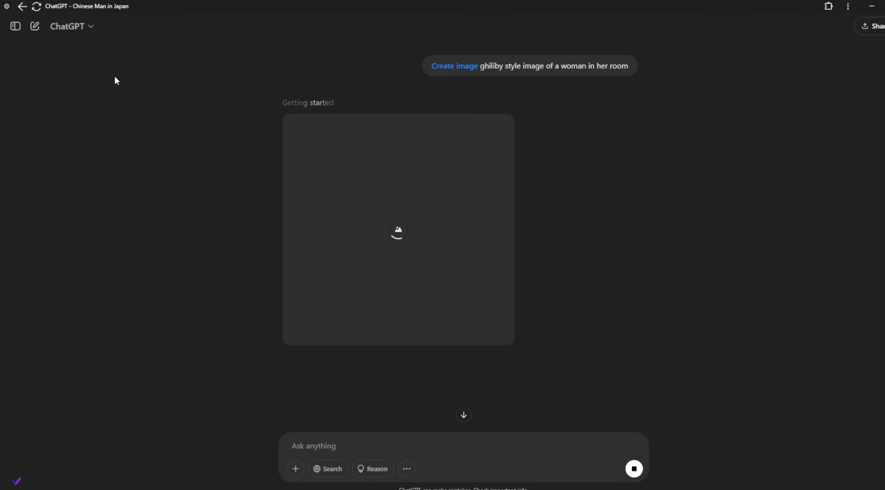
Highlight the end of the Ghibli-style woman-in-her-room image prompt in ChatGPT
drag(485, 69, 647, 75)
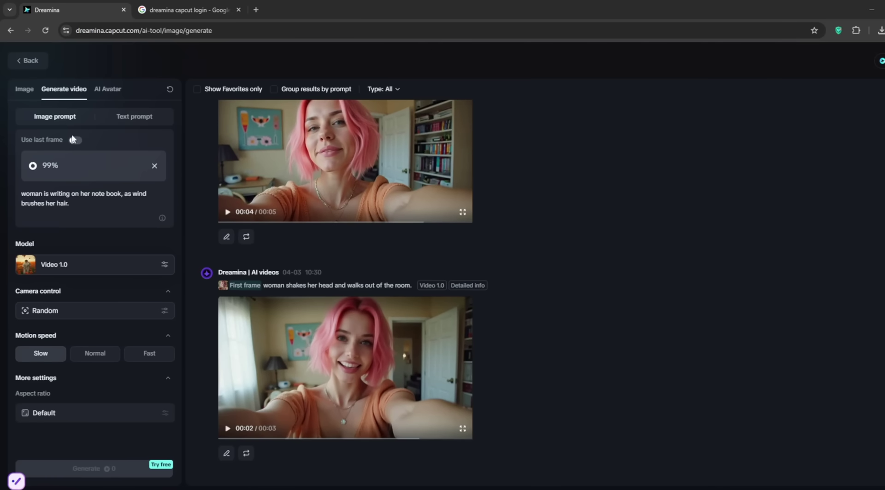
Generate a video from the Ghibli image using the Video S2.0 Pro model
click(69, 267)
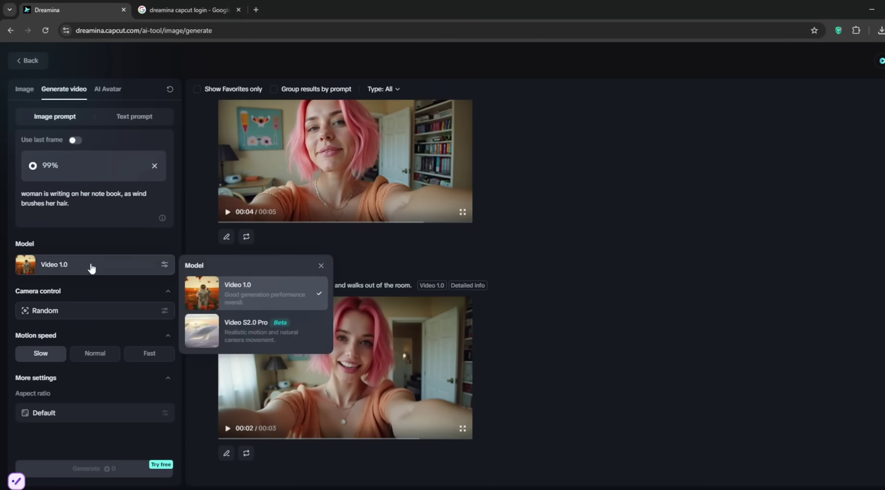
click(234, 332)
click(114, 470)
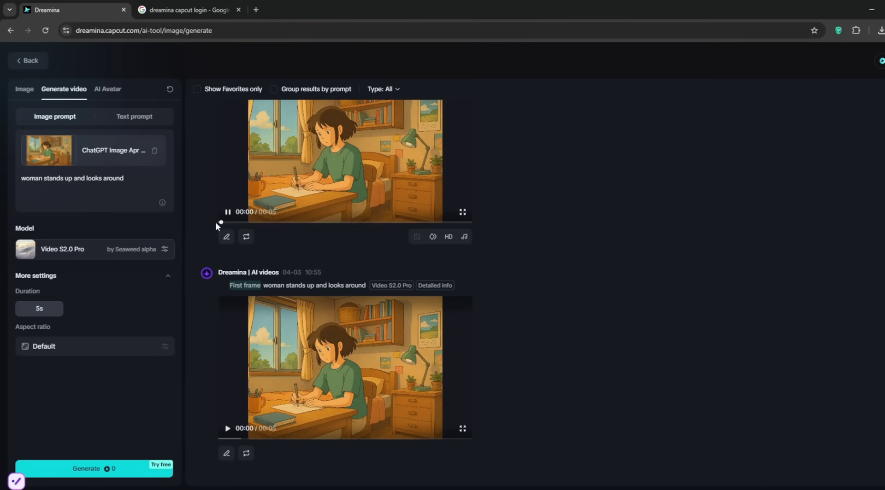
Play the finished lower anime clip, then switch to the AI Avatar generator
scroll(282, 256, up, 1)
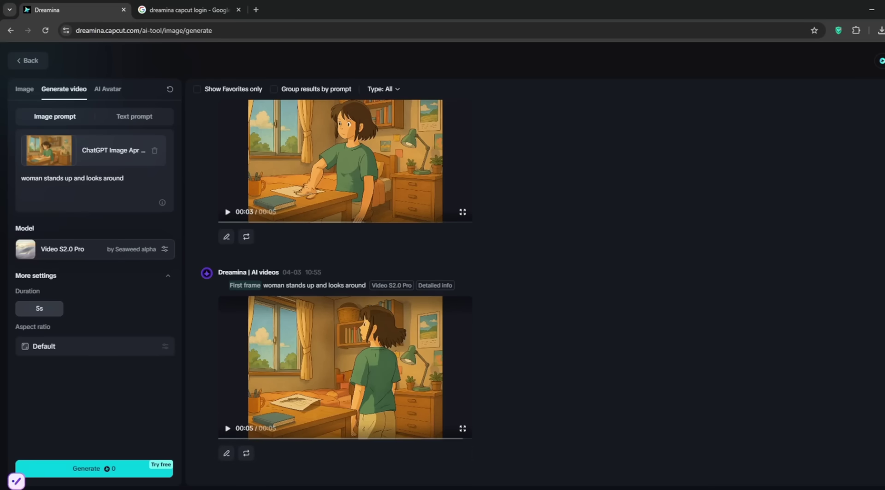
click(316, 422)
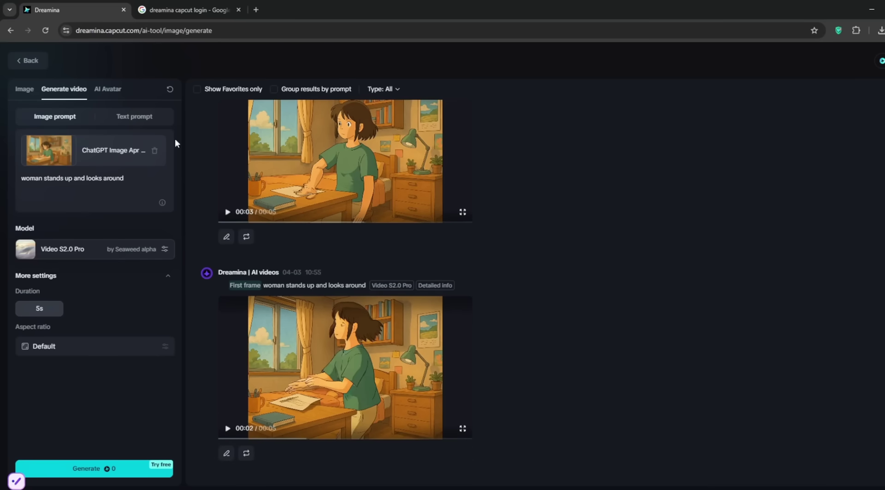
click(100, 88)
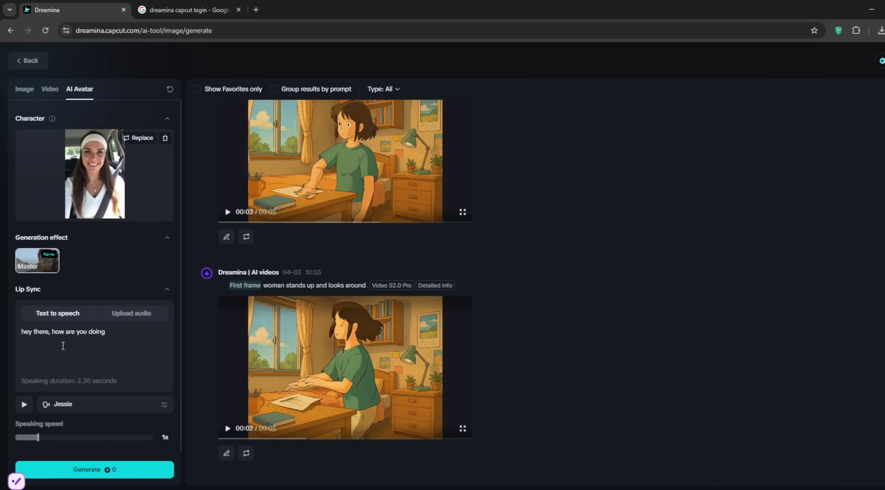
Select the existing speech text and settle on Text to speech instead of Upload audio
drag(107, 333, 1, 336)
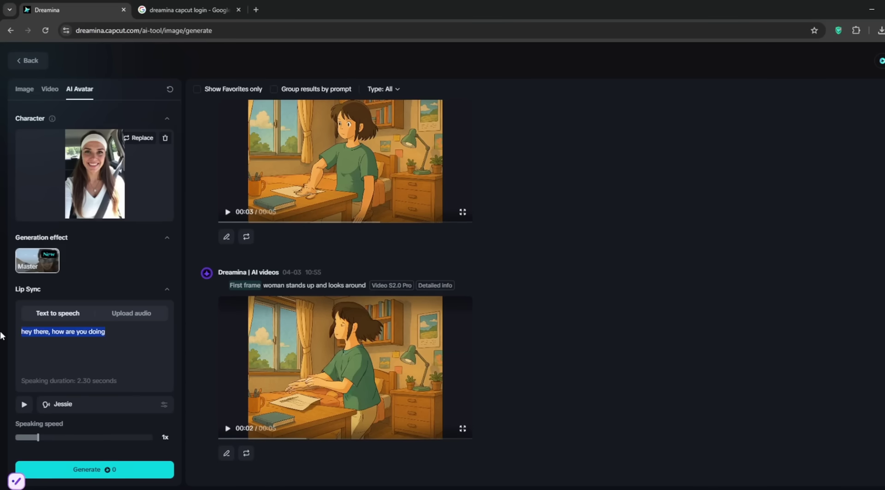
click(139, 317)
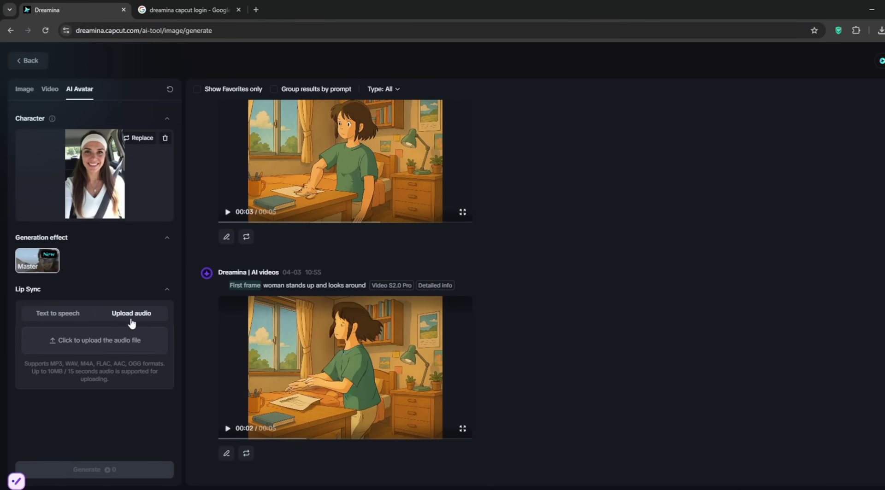
click(66, 316)
click(129, 317)
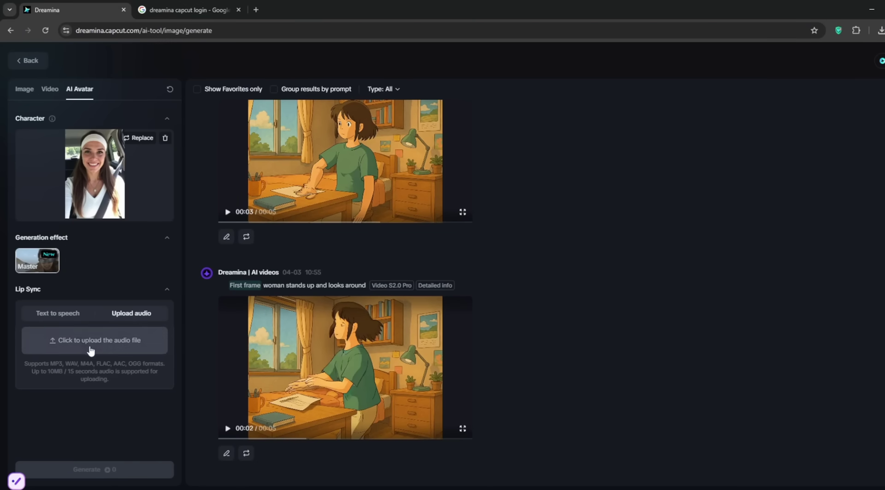
click(60, 314)
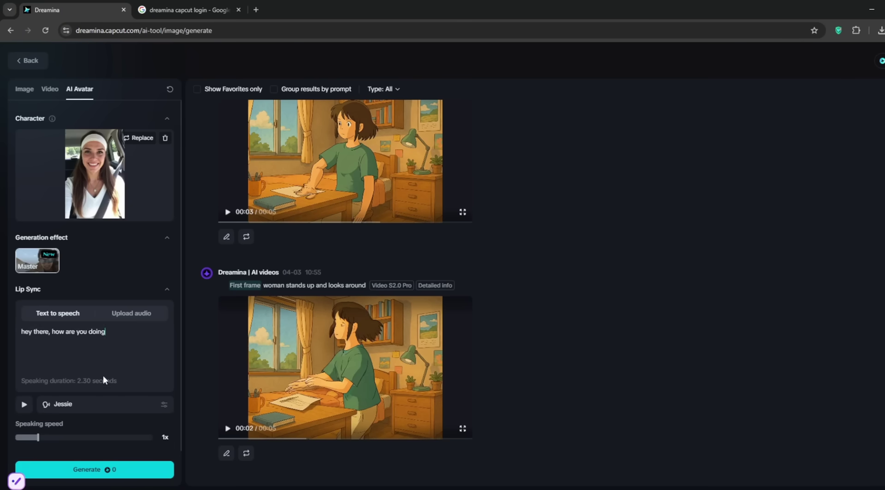
Choose the Valley Girl voice for the lip-sync speech
click(76, 406)
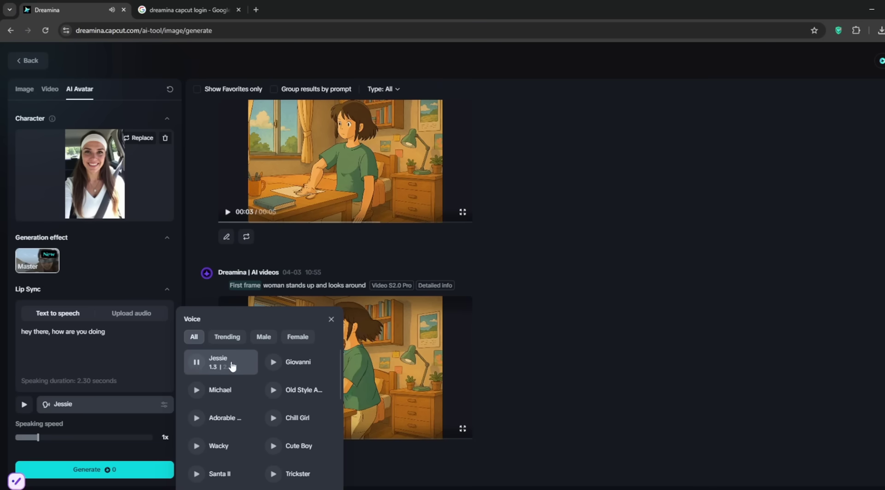
scroll(191, 423, down, 2)
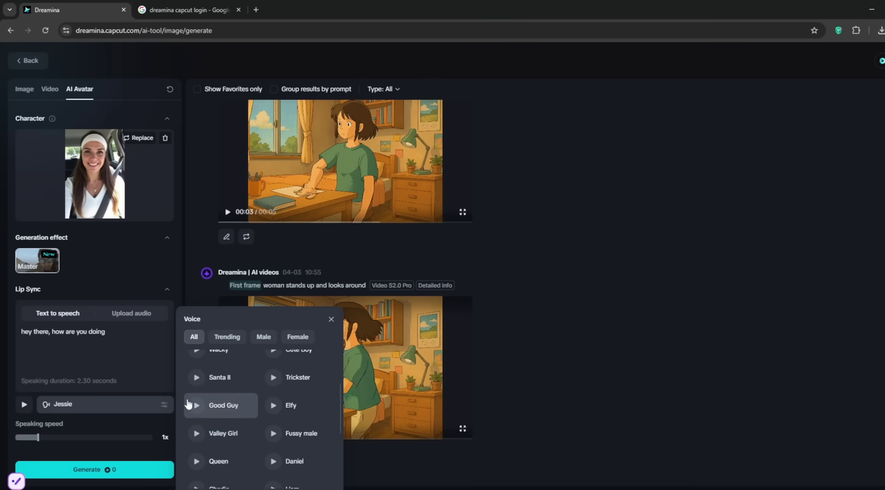
click(197, 433)
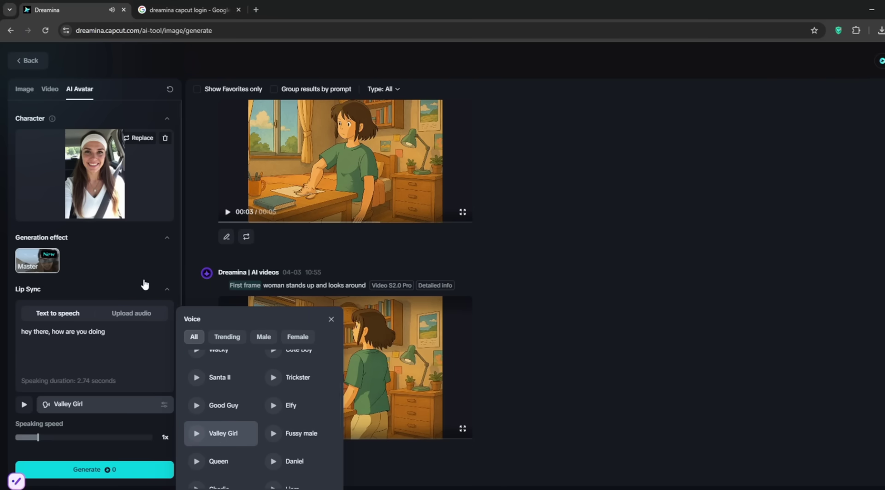
click(97, 378)
Append '. I hope you love brain project.' to the script and generate the lip-sync video
text(. I hop)
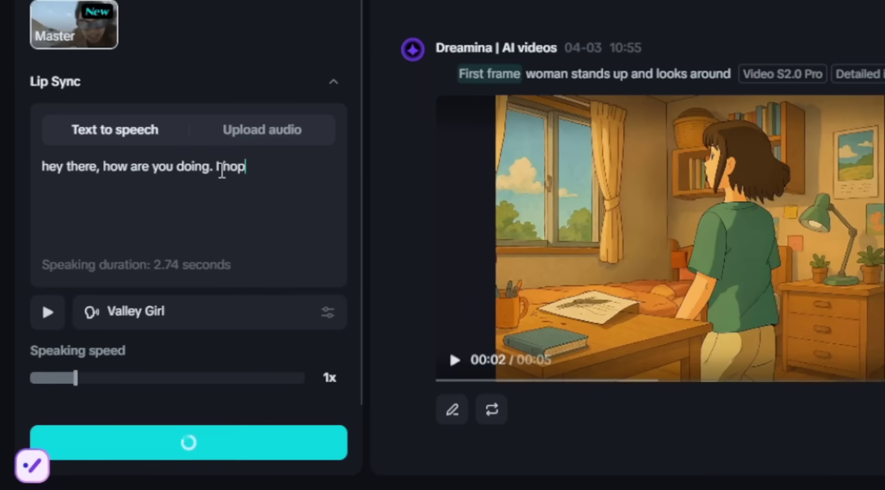
text(e you love brain pro)
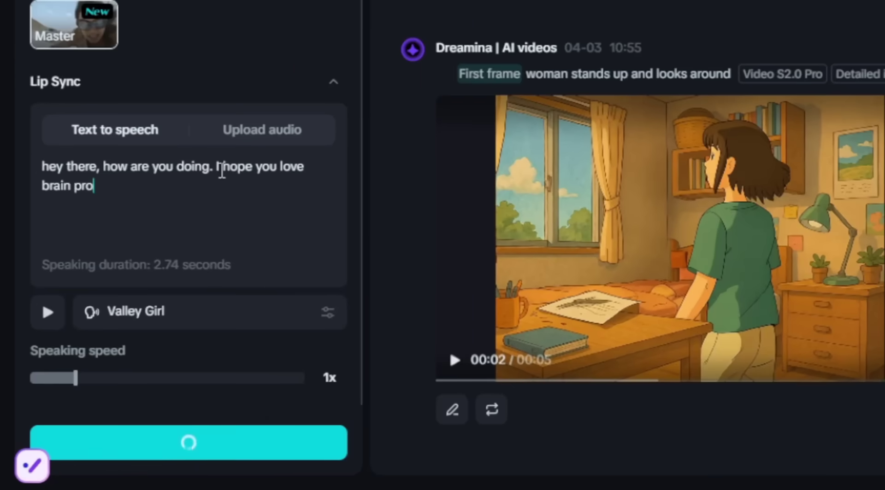
text(ject.)
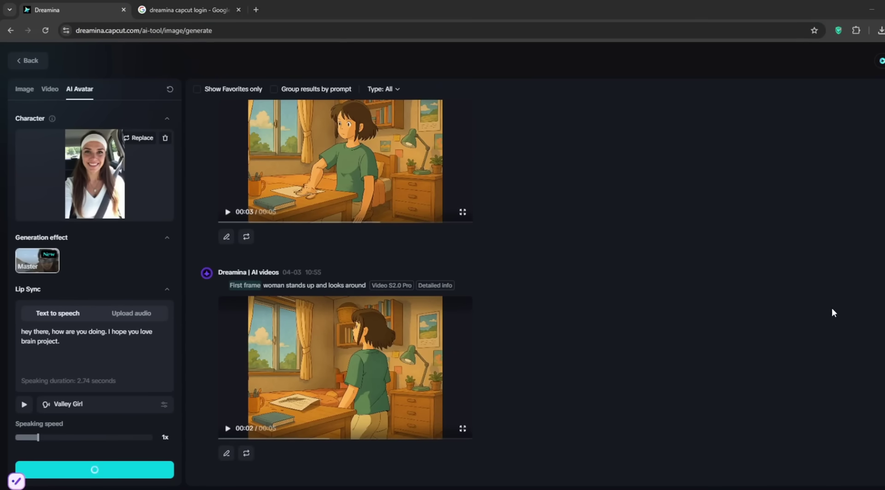
click(132, 295)
click(110, 294)
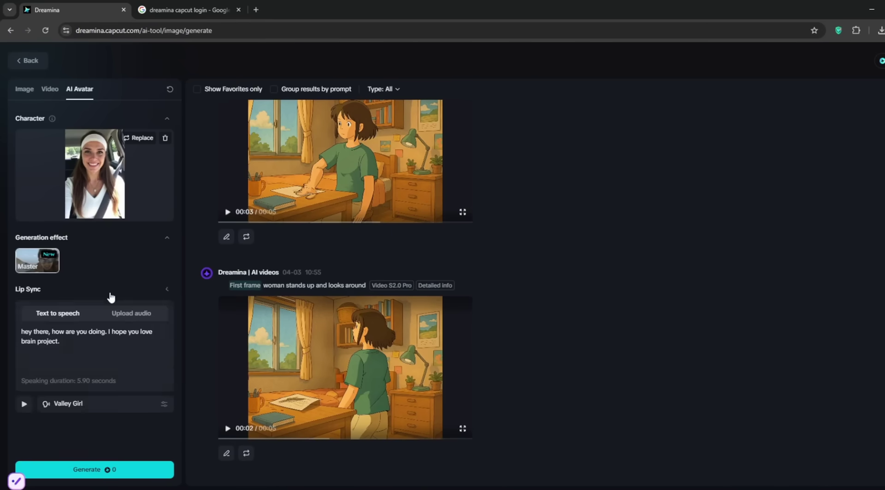
click(90, 470)
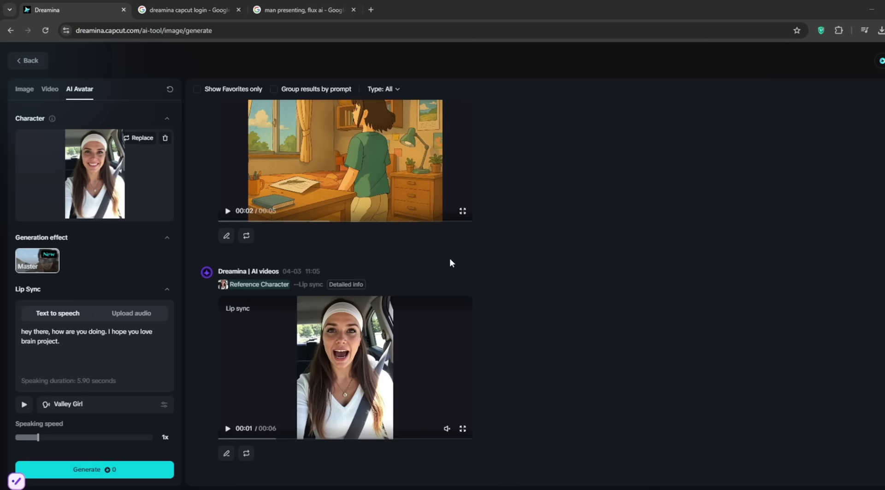
Play back the 6-second Valley Girl lip-sync clip in the results feed
mouse_move(421, 431)
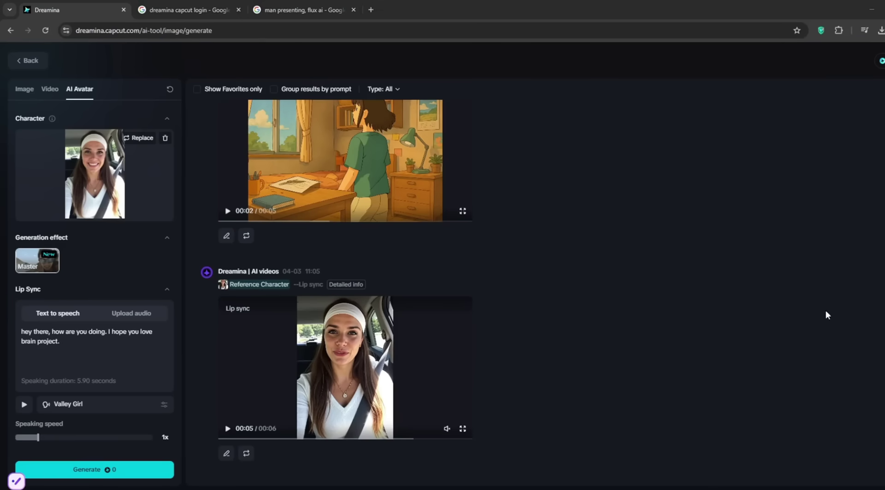
Set the presenting man as the character, clear the speech text, and generate his lip-sync video
drag(825, 313, 172, 178)
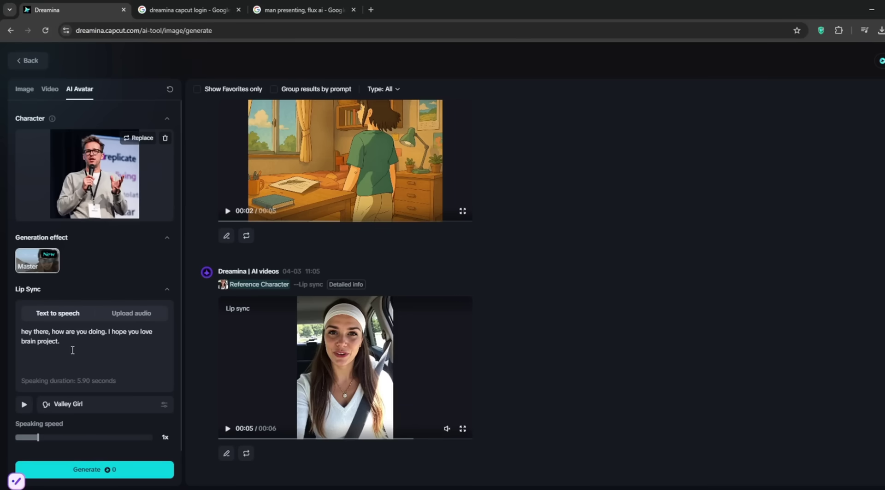
drag(72, 350, 2, 329)
key(BackSpace)
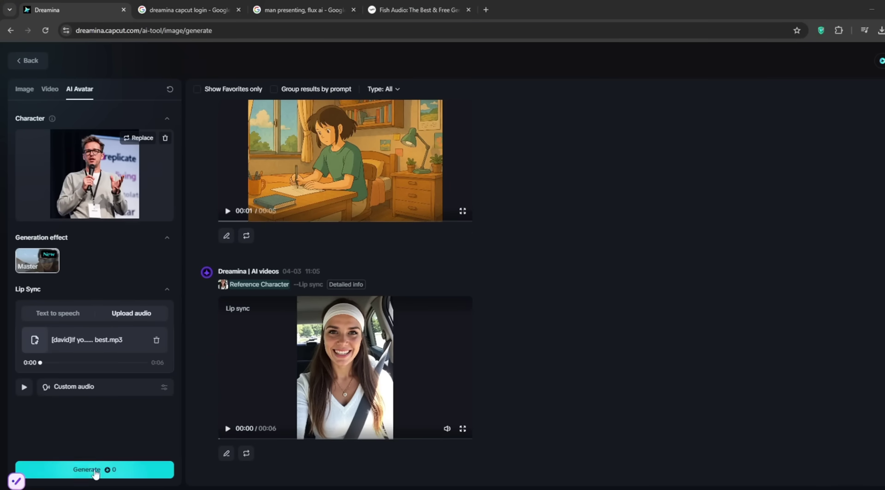
click(80, 473)
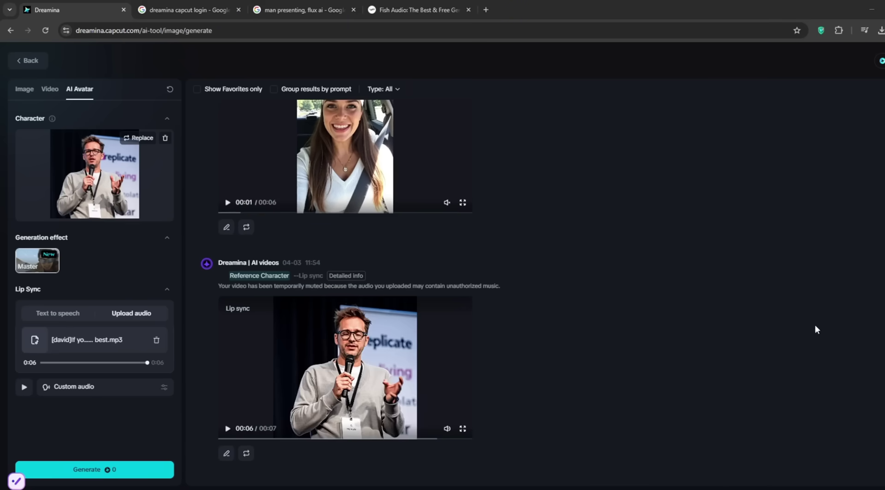
click(462, 431)
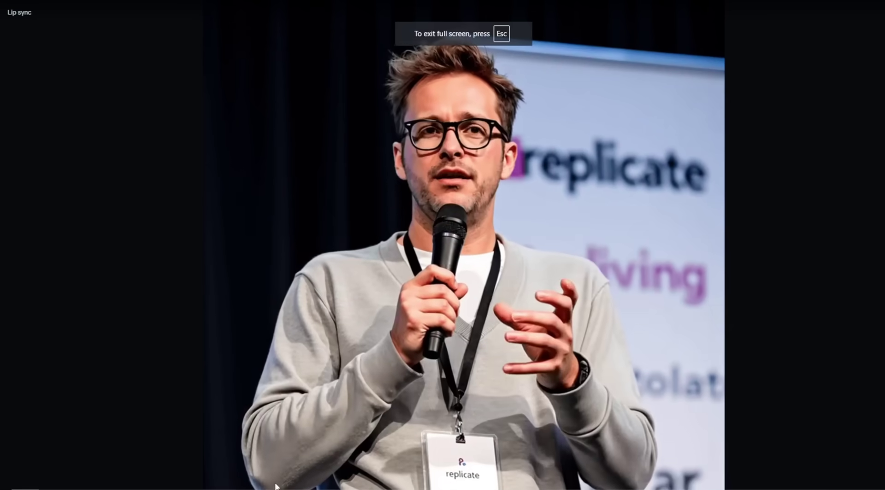